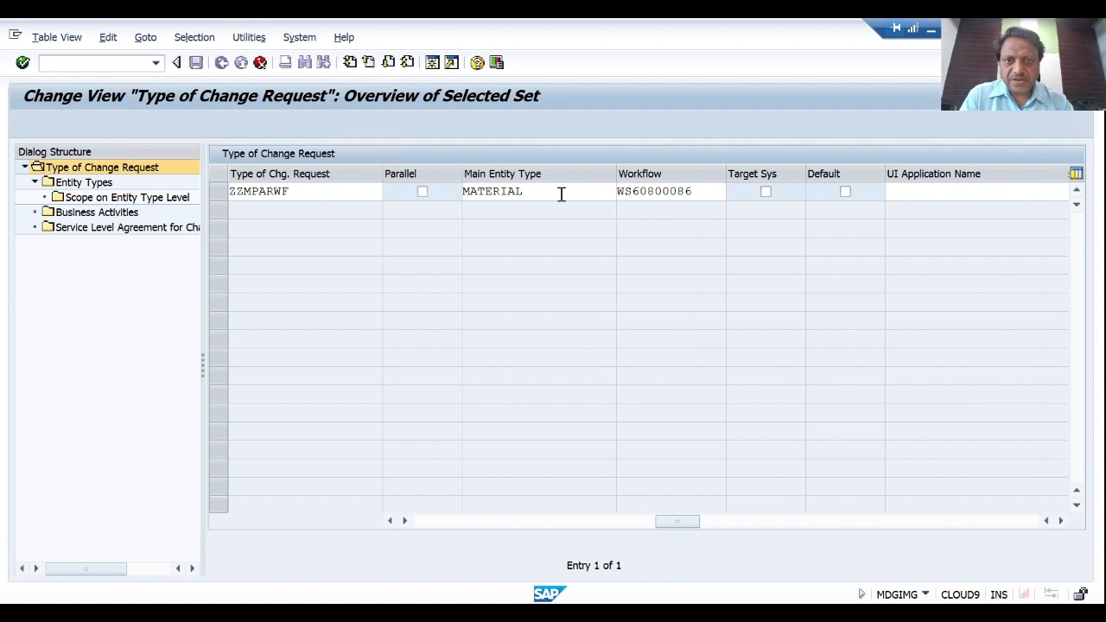
Step: Confirm the copied change request type ZZMPARWF, copying it together with all its dependent entries
left_click(532, 191)
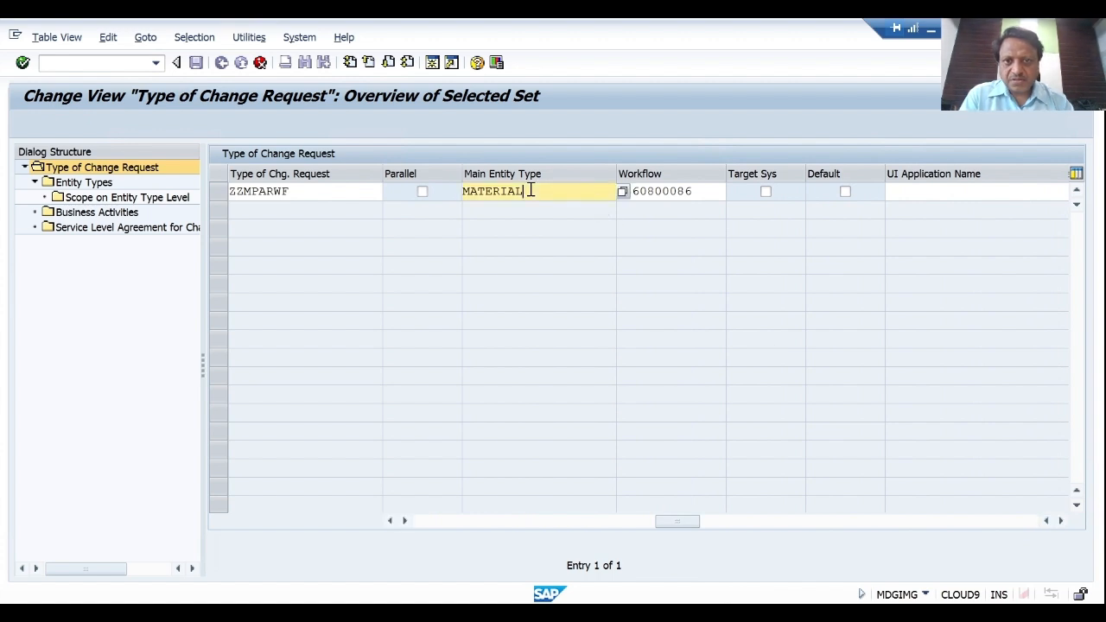
left_click(717, 192)
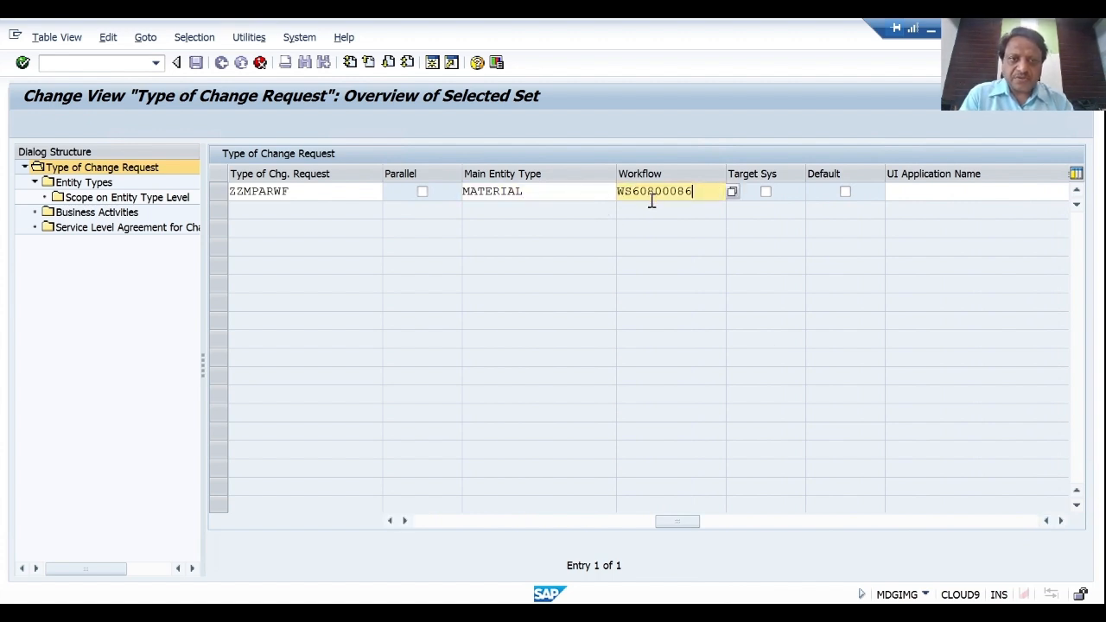
left_click(292, 191)
key("Return")
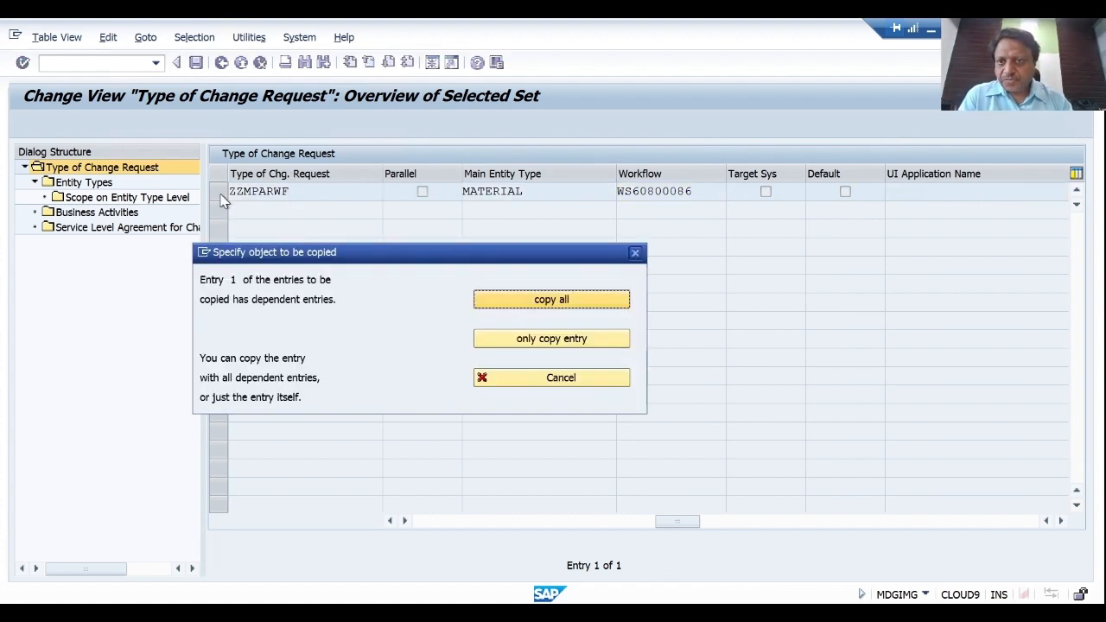
left_click(544, 302)
left_click(514, 528)
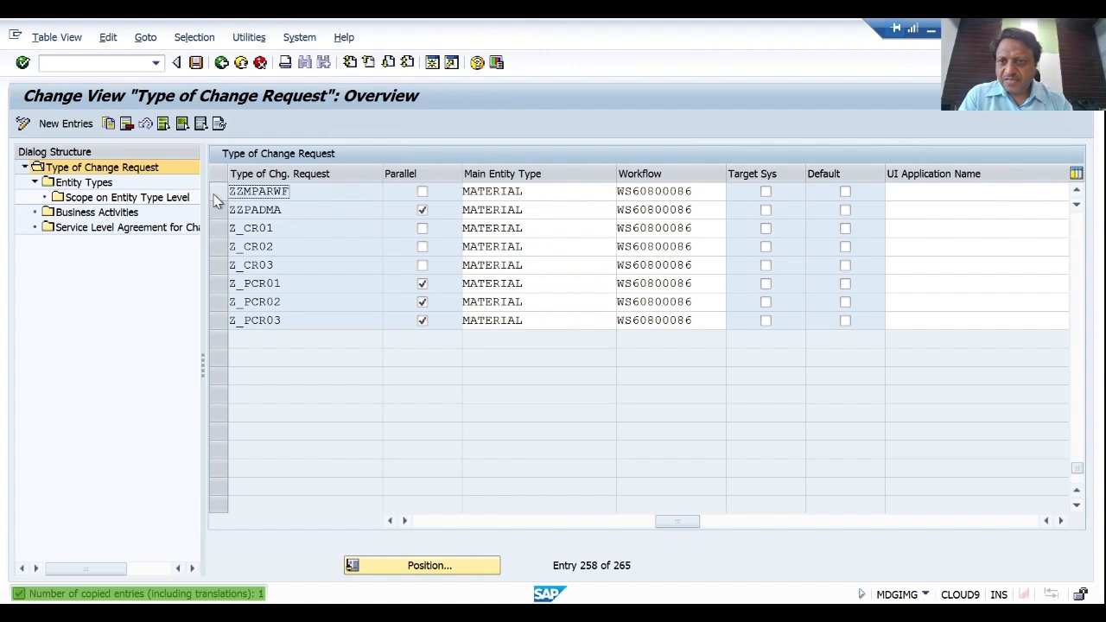
Step: Check the business activities assigned to change request type ZZMPARWF and return to the change request type overview
left_click(216, 192)
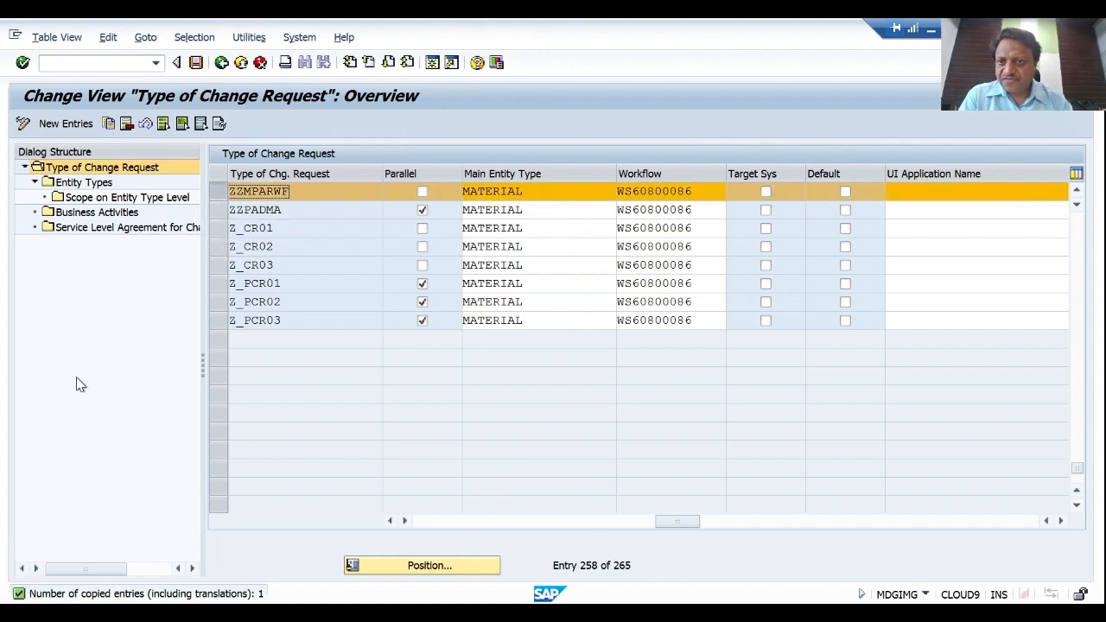
double_click(86, 220)
left_click(278, 229)
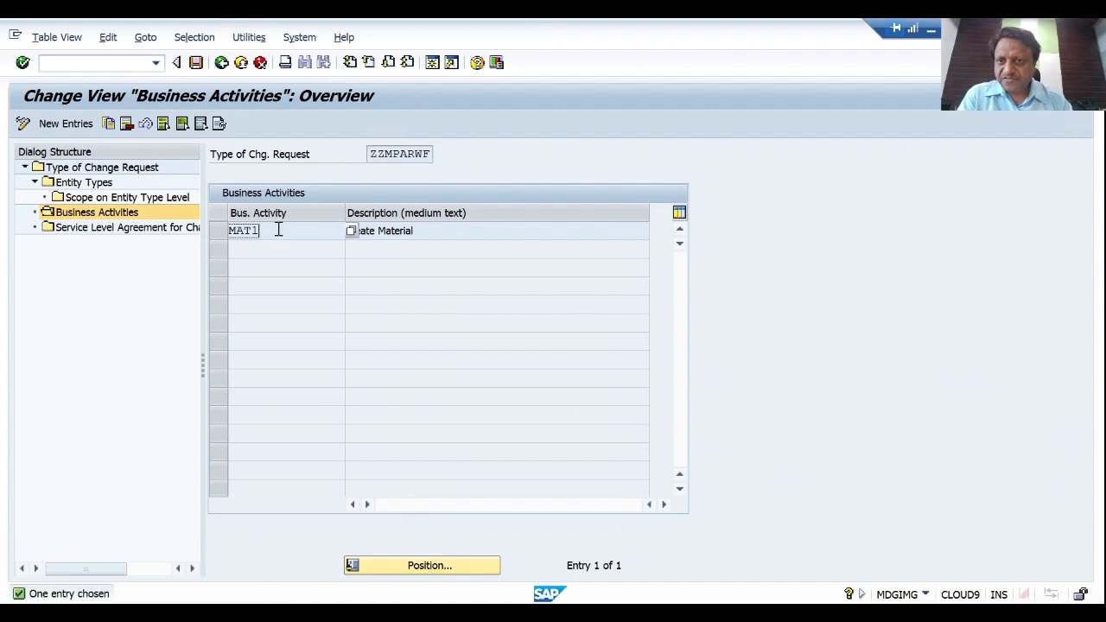
left_click(221, 62)
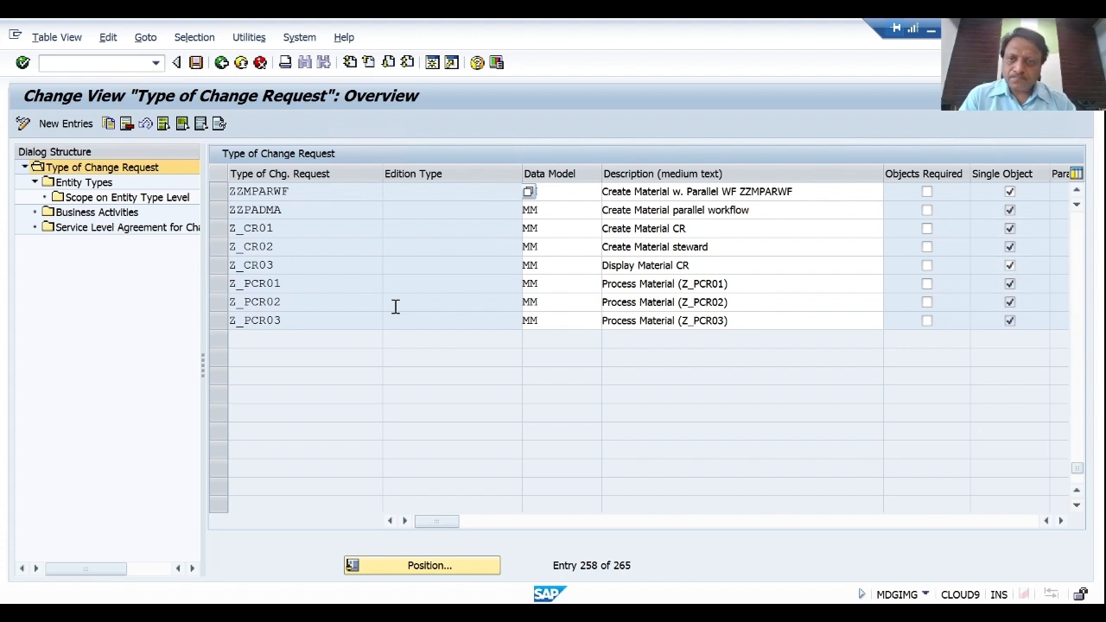
Step: Copy the name ZZMPARWF and save the change request types despite the workflow warning, using the proposed customizing request
left_click_drag(292, 190, 229, 192)
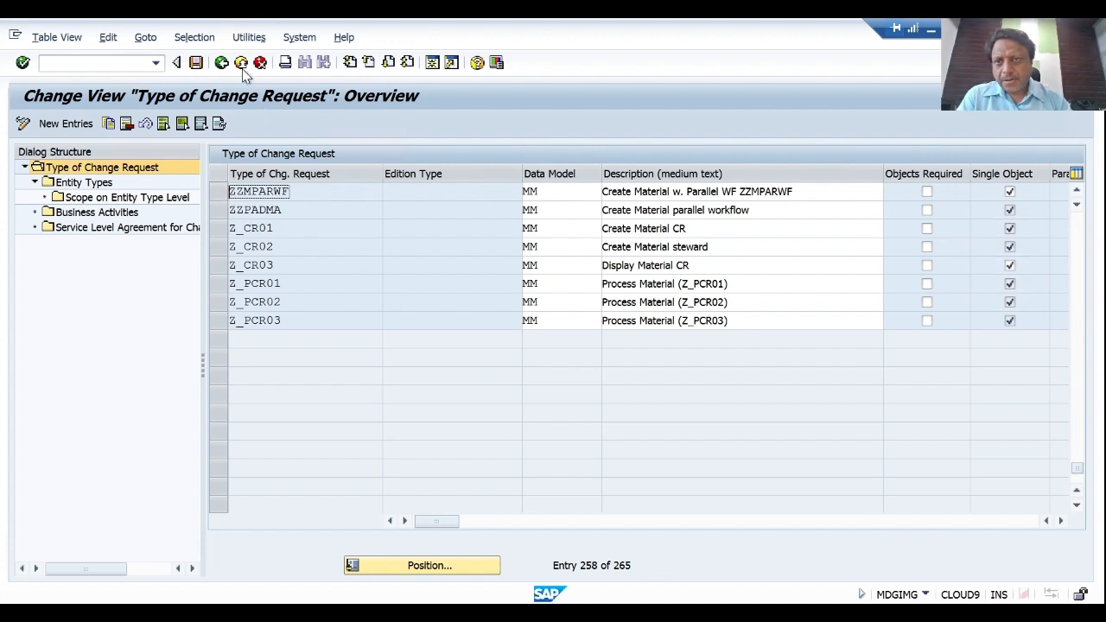
left_click(195, 63)
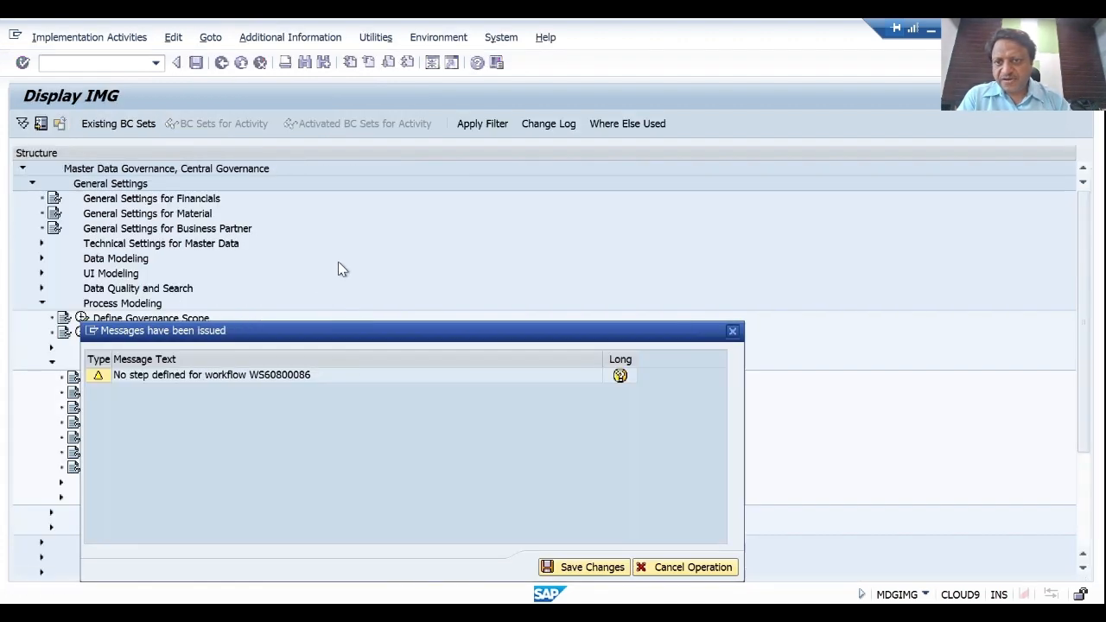
left_click(553, 572)
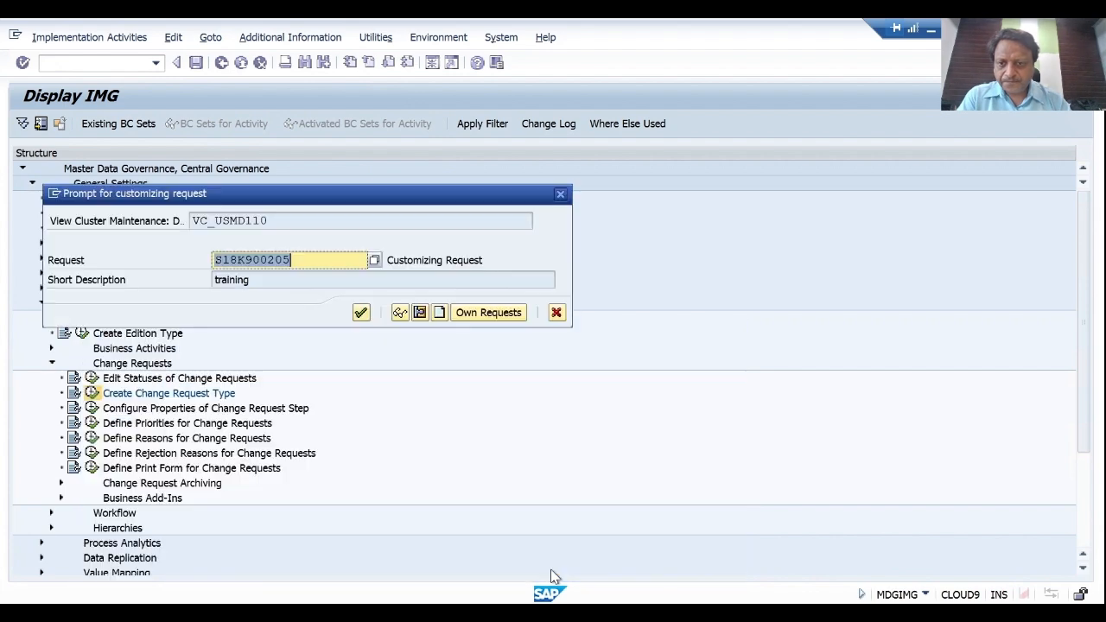
left_click(361, 313)
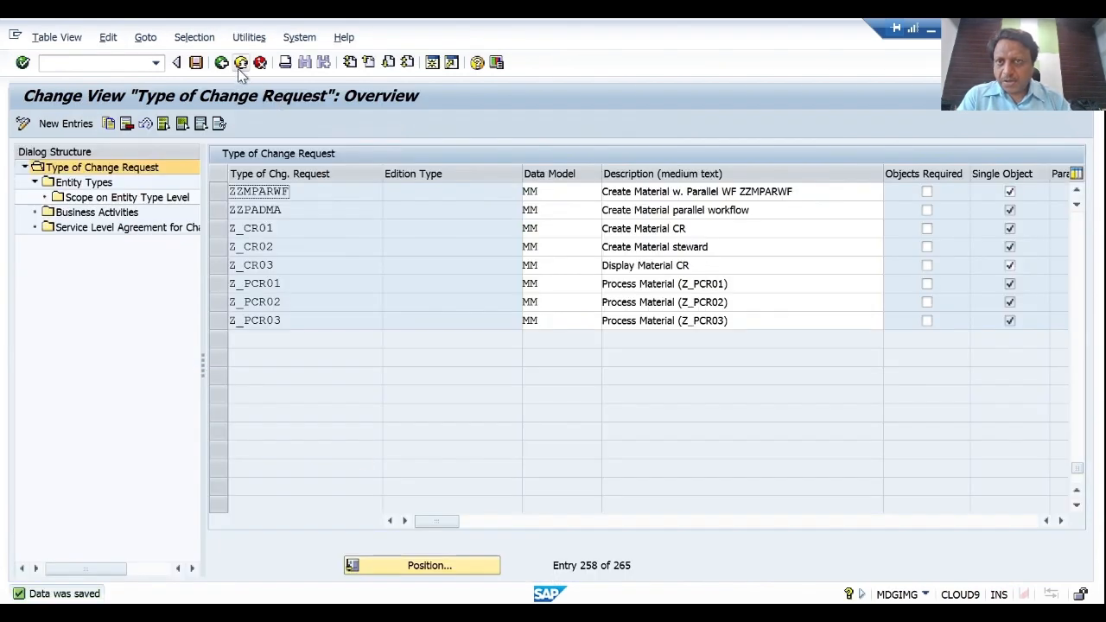
Step: Return to the IMG structure and open Define Change Request Steps for Rule-Based Workflow under Process Modeling's Workflow node
left_click(241, 62)
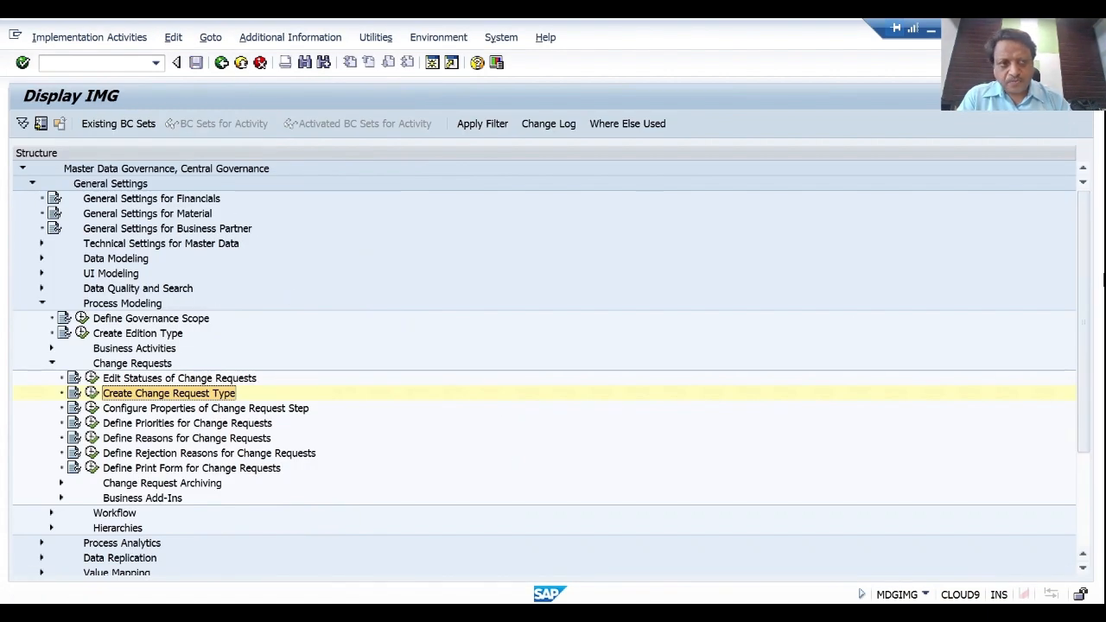
left_click_drag(1086, 268, 1079, 375)
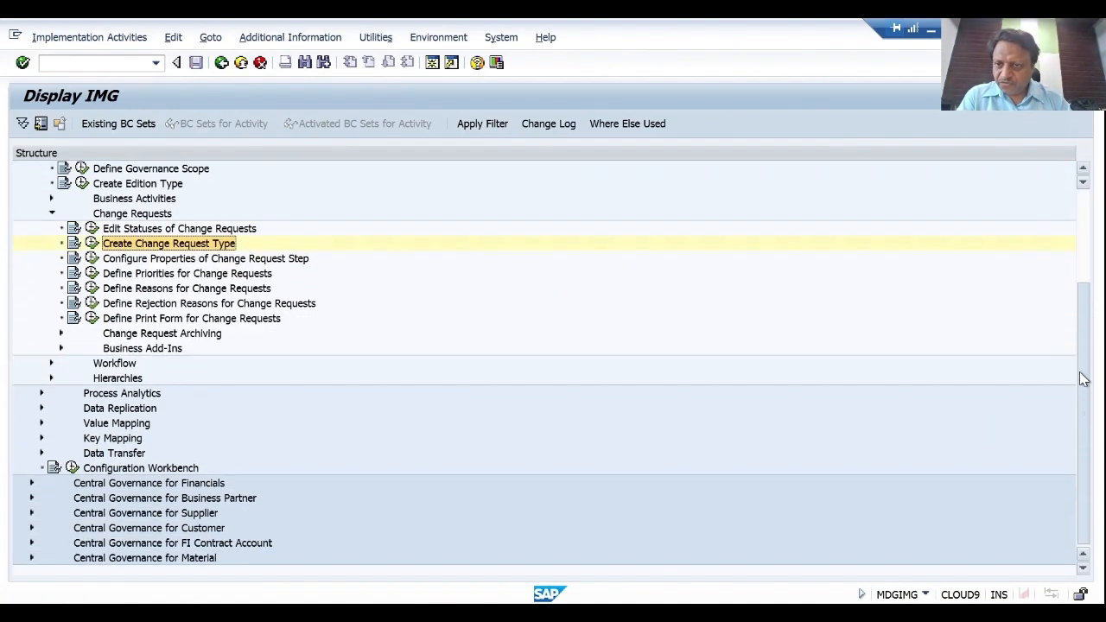
left_click(52, 363)
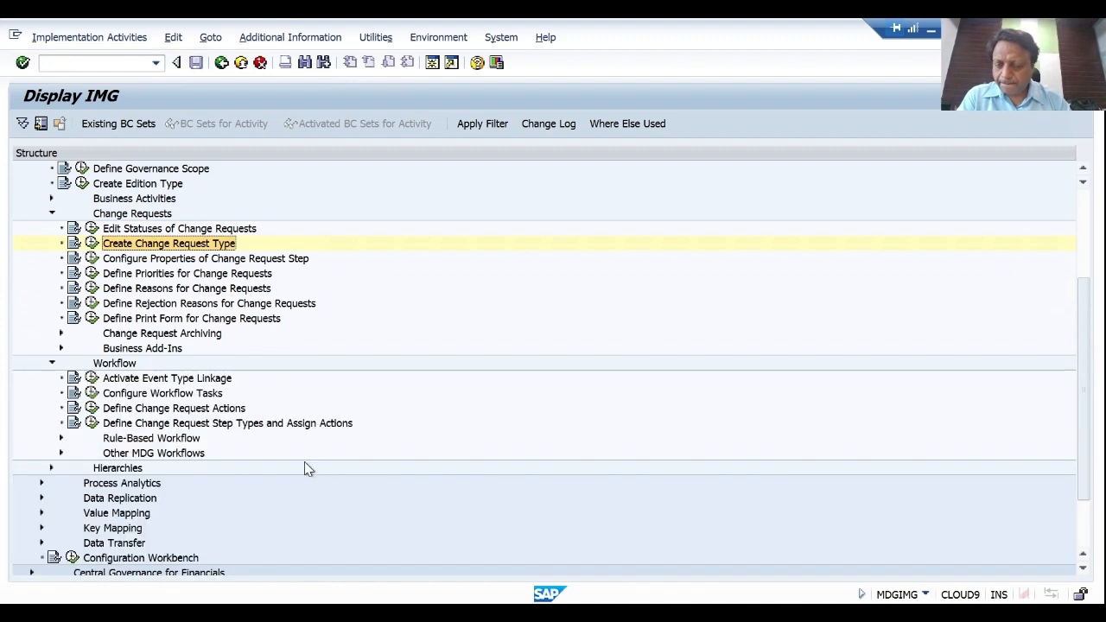
left_click(60, 438)
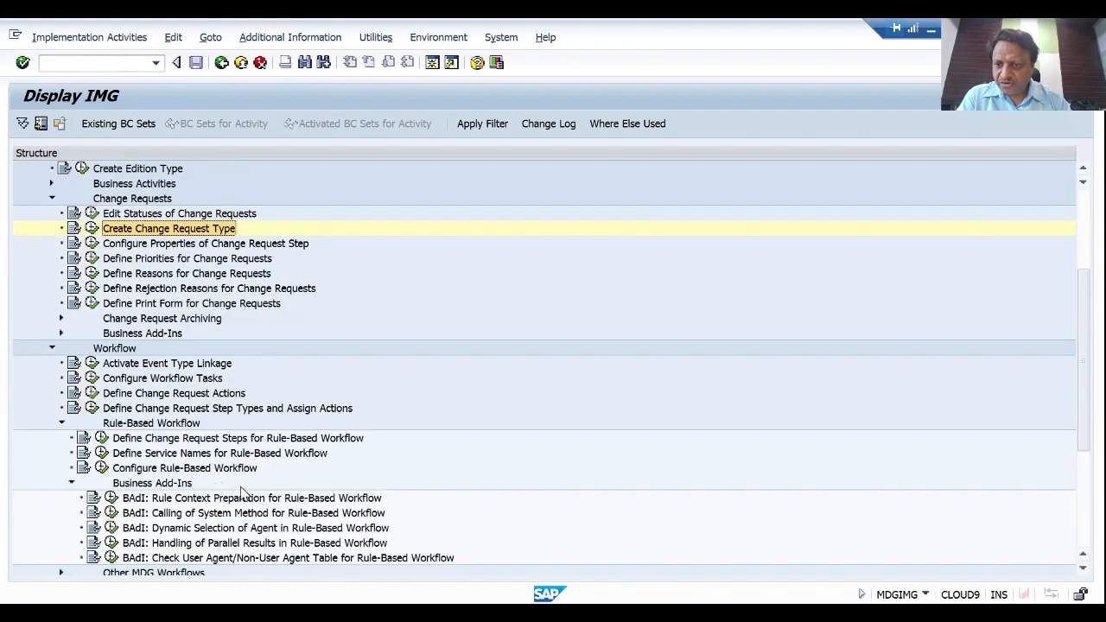
left_click_drag(1086, 309, 1090, 373)
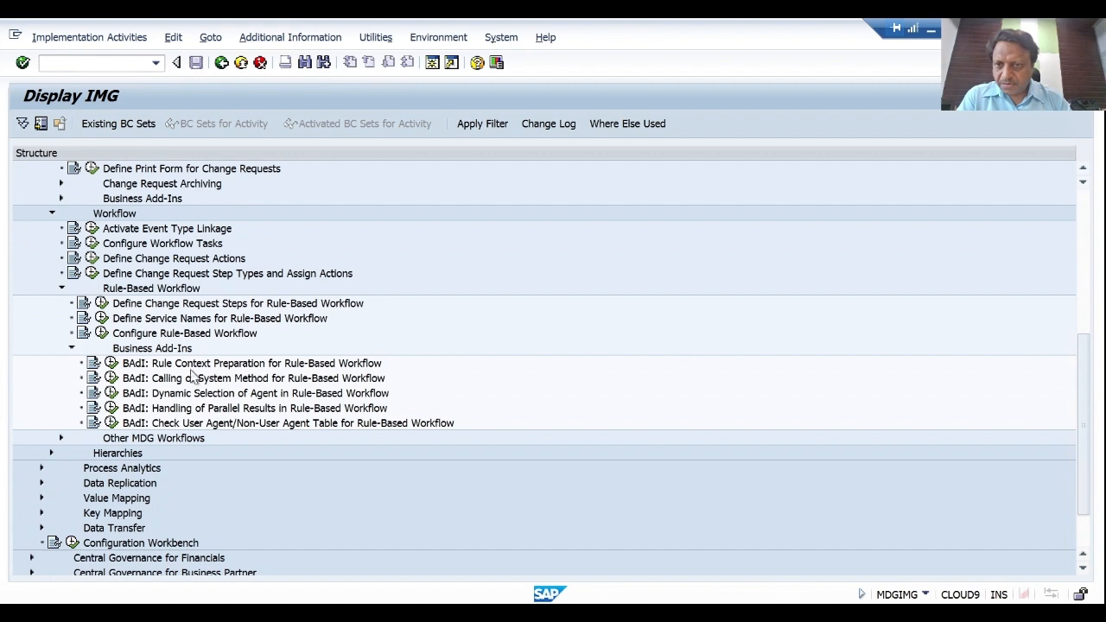
left_click(101, 304)
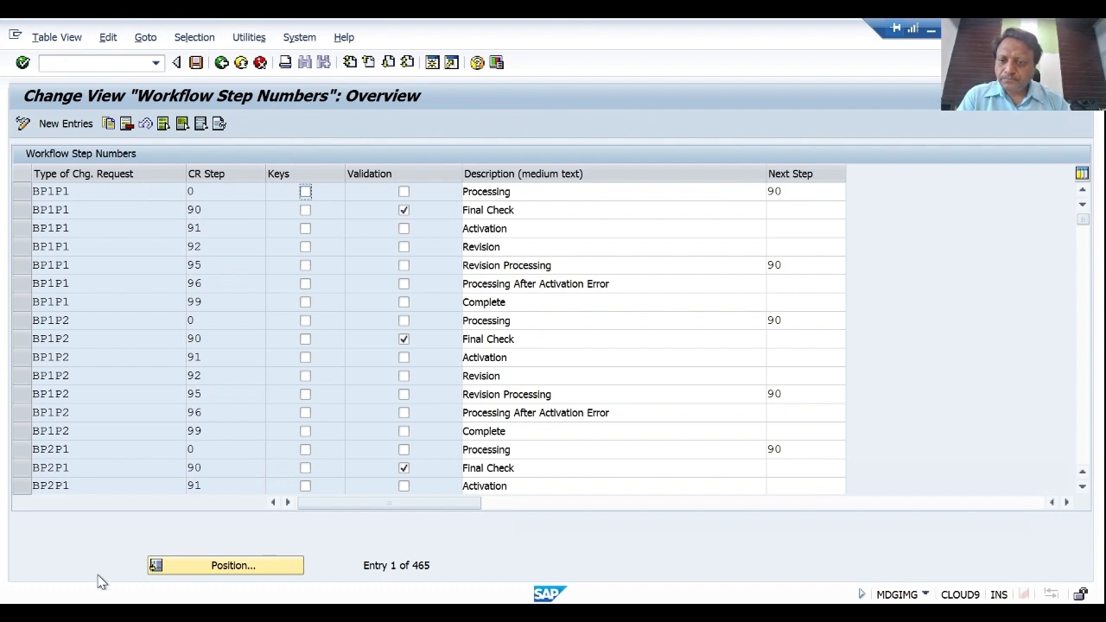
Step: Position the workflow step number list at change request type MATL01
left_click(229, 573)
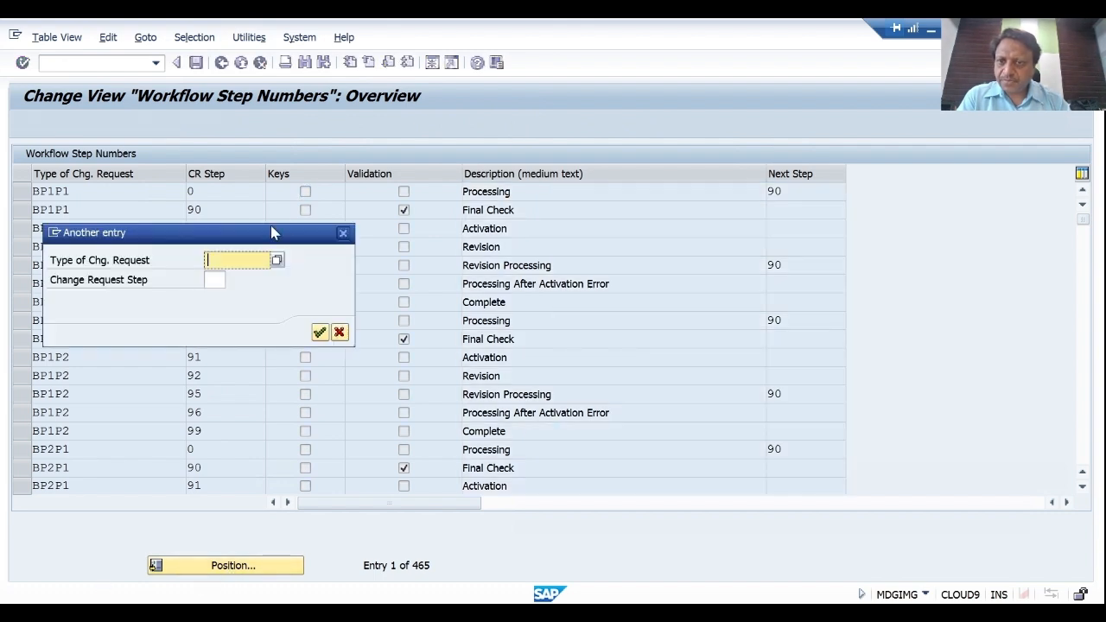
type("MAT")
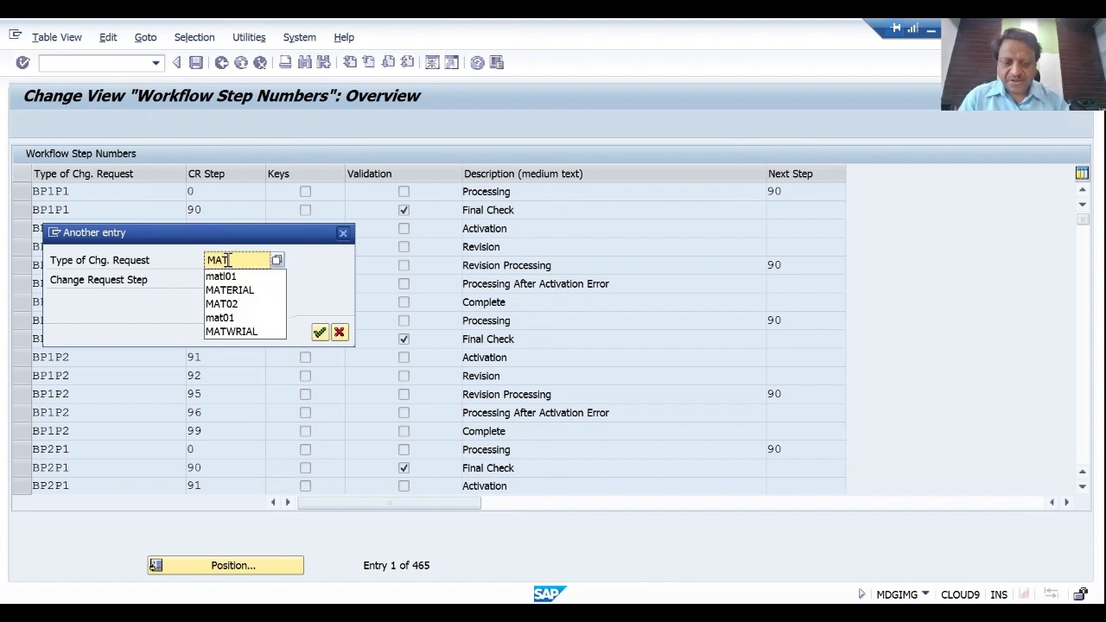
type("L01")
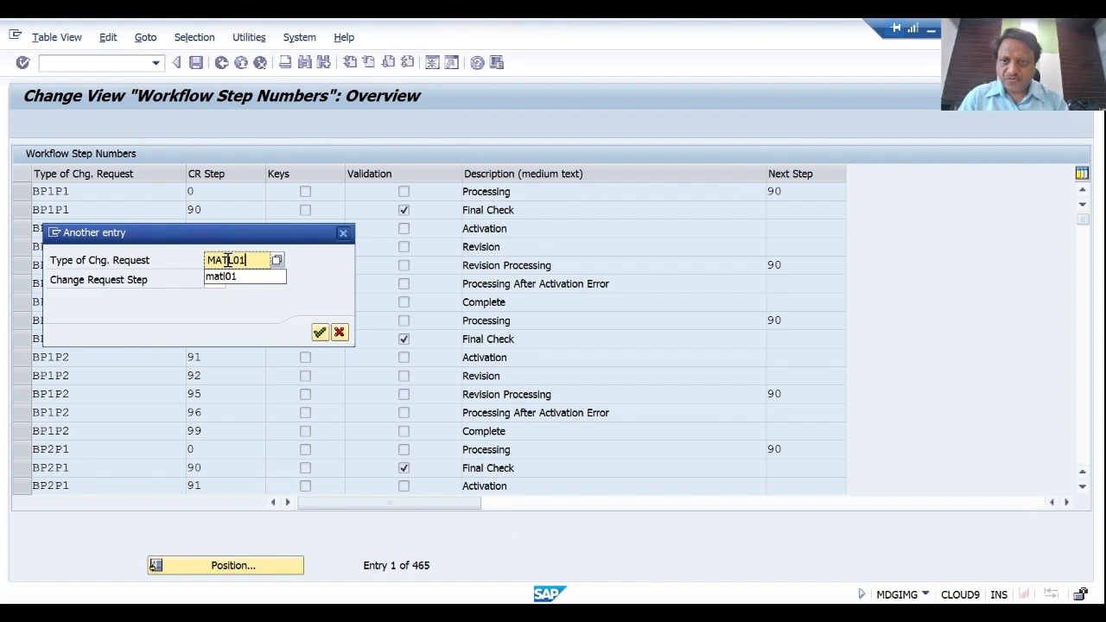
key("Return")
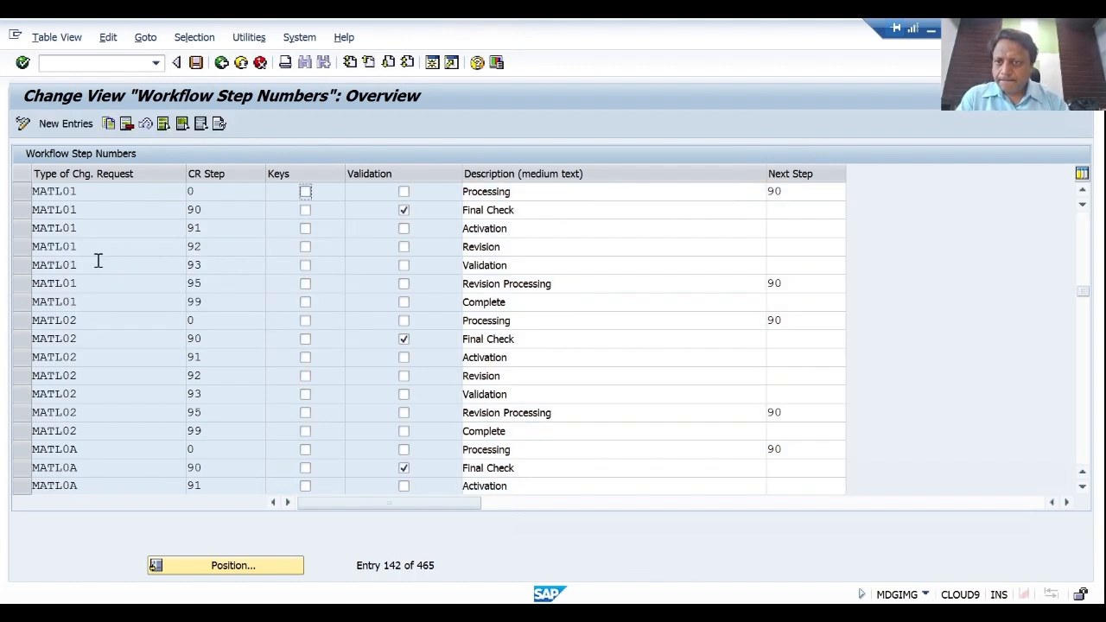
Step: Select all MATL01 workflow steps, 0, 90, 91, 92, 93, 95 and 99, and start copying them as new entries
left_click(22, 196)
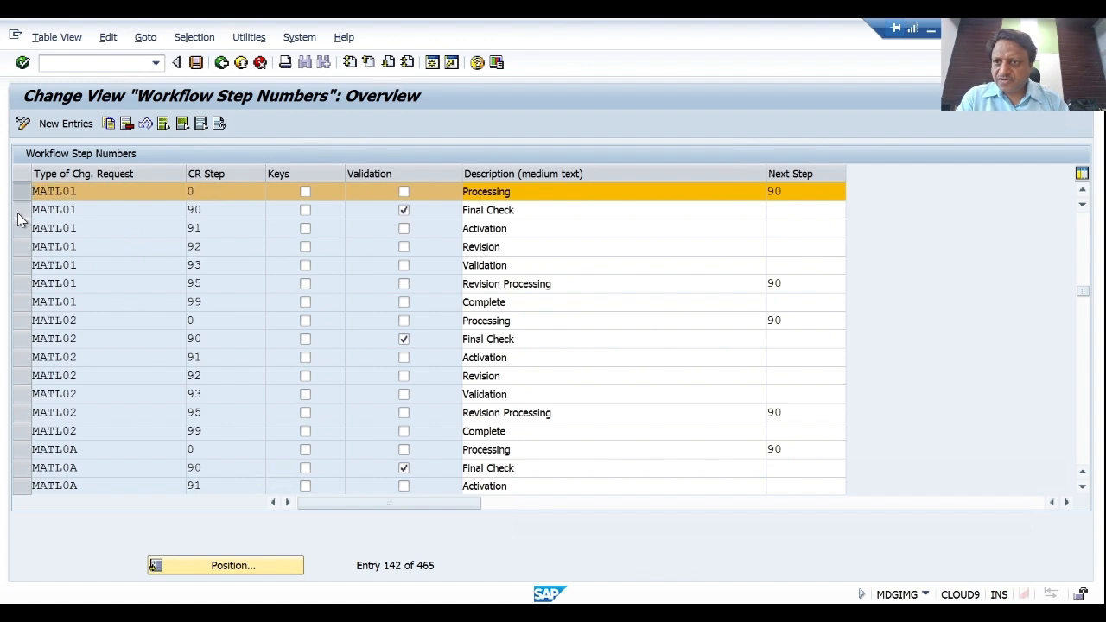
left_click(20, 211)
left_click(19, 229)
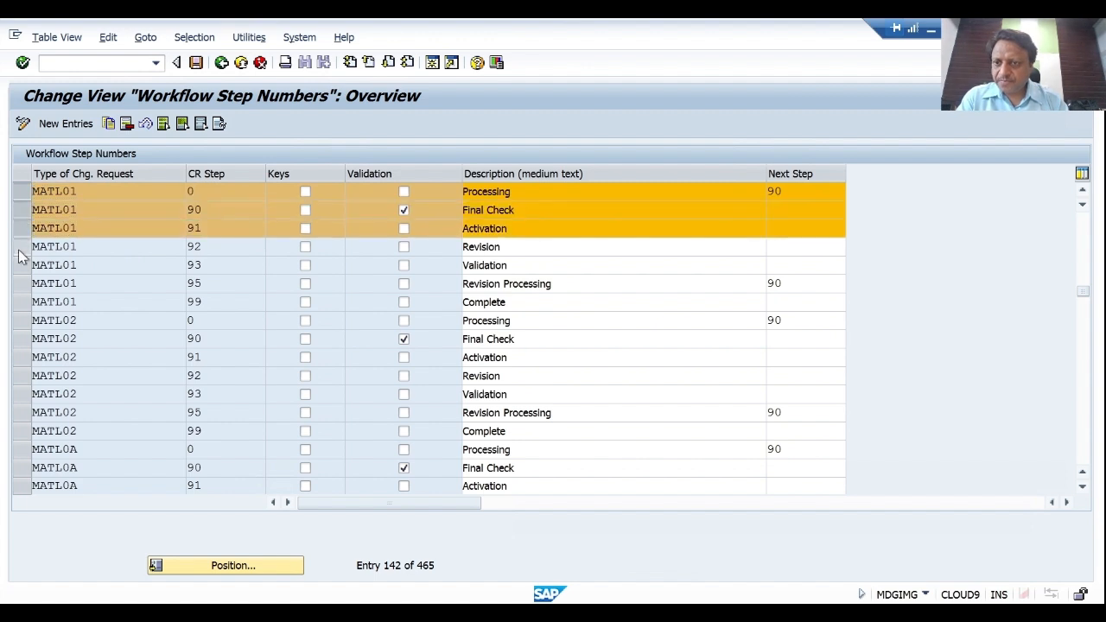
left_click(20, 249)
left_click(21, 268)
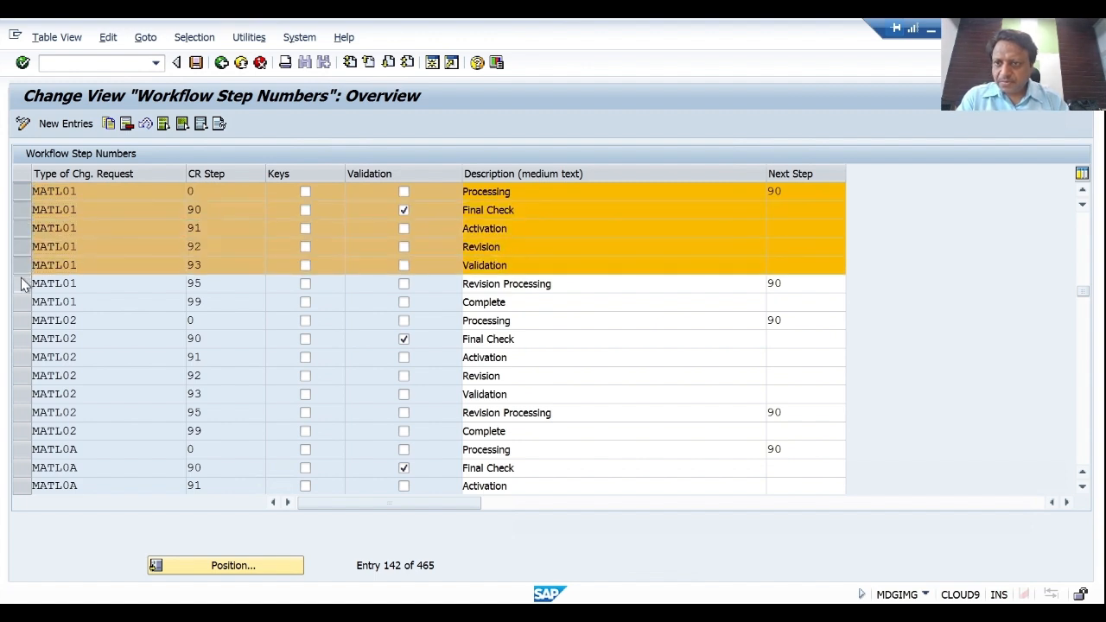
left_click(22, 285)
left_click(22, 303)
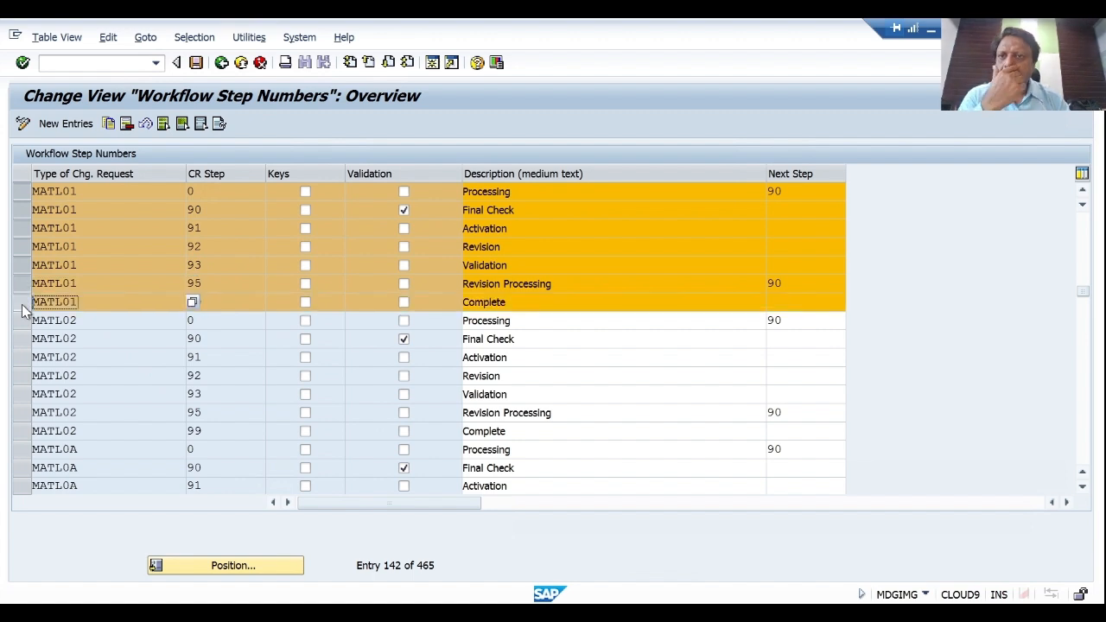
left_click(109, 126)
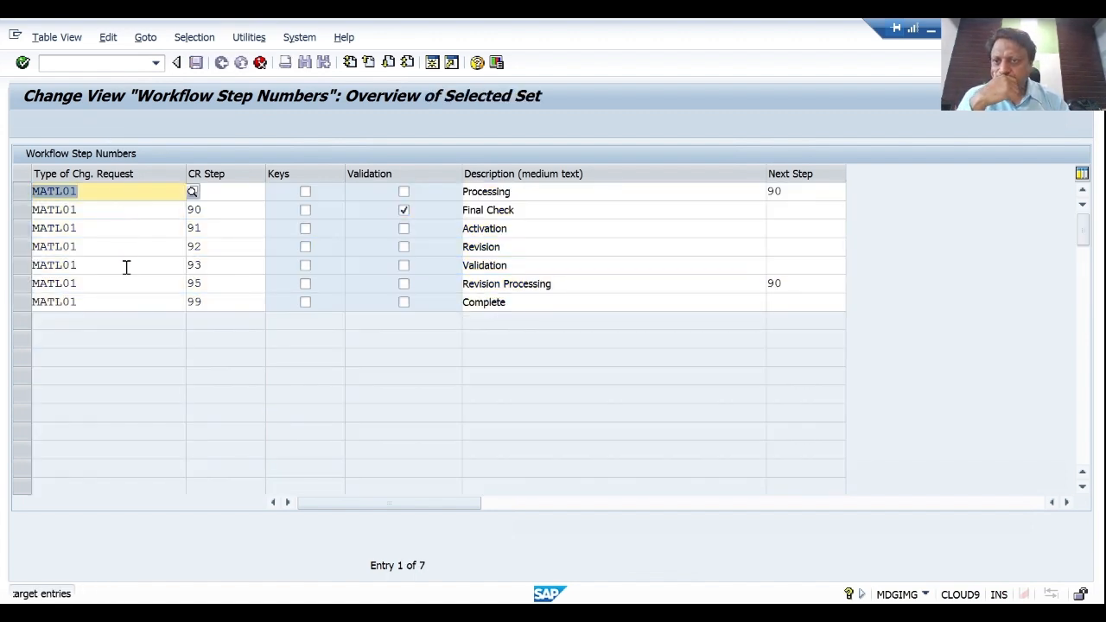
Step: Set the change request type of the copied step 0 (Processing) to ZZMPARWF
left_click(101, 191)
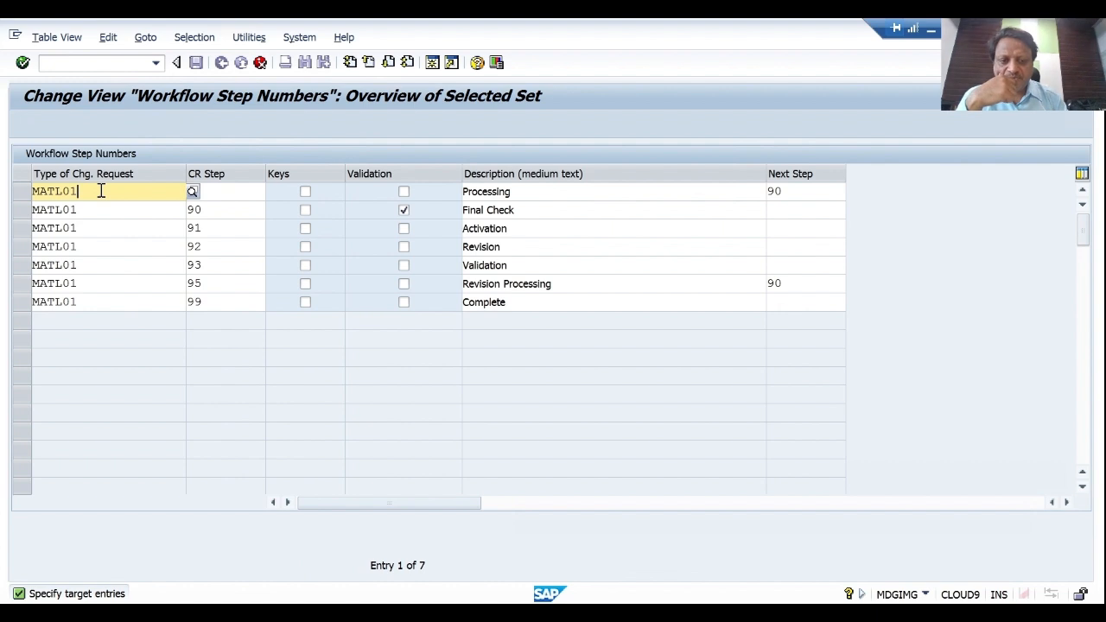
key("BackSpace")
key("BackSpace")
key("BackSpace")
key("BackSpace")
key("BackSpace")
key("BackSpace")
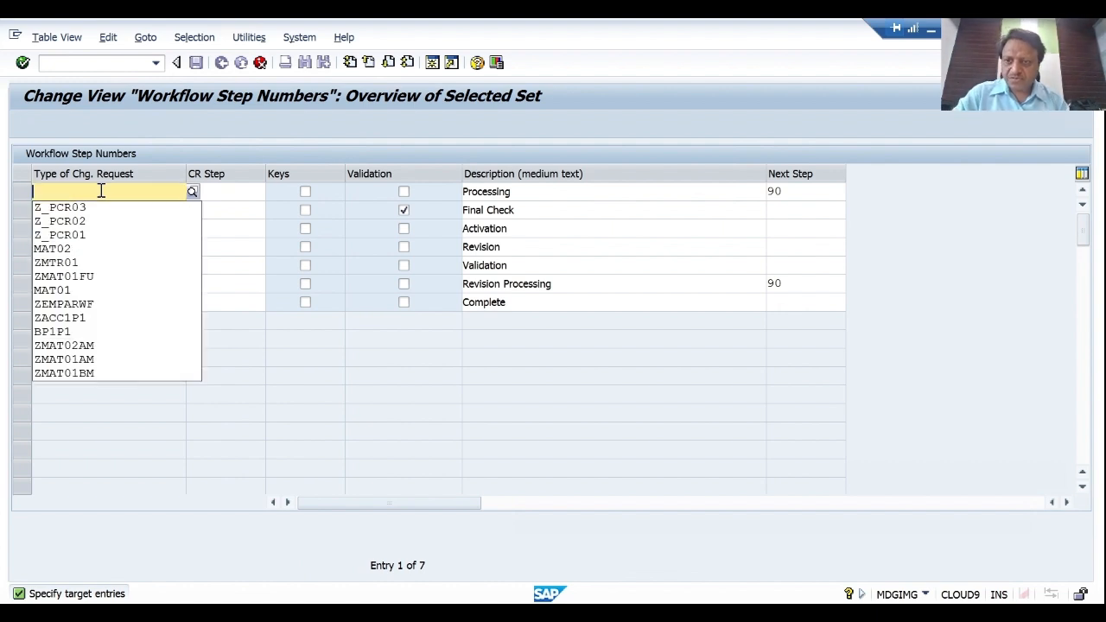
key("ctrl+v")
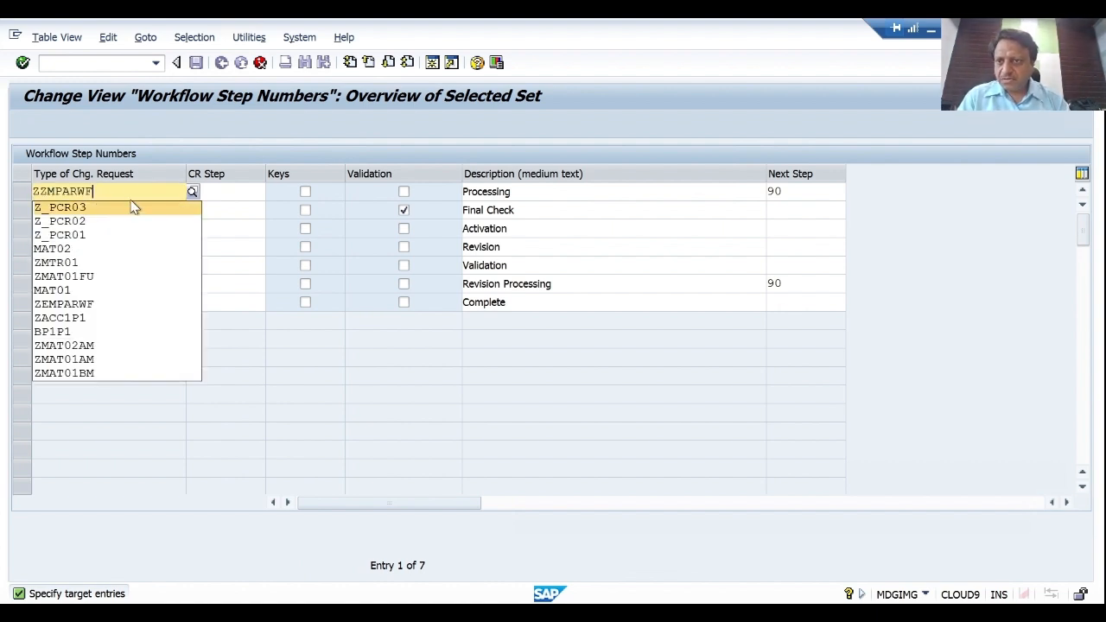
left_click(136, 190)
Step: Set the change request type of the copied steps 99 (Complete) and 95 (Revision Processing) to ZZMPARWF
left_click(95, 303)
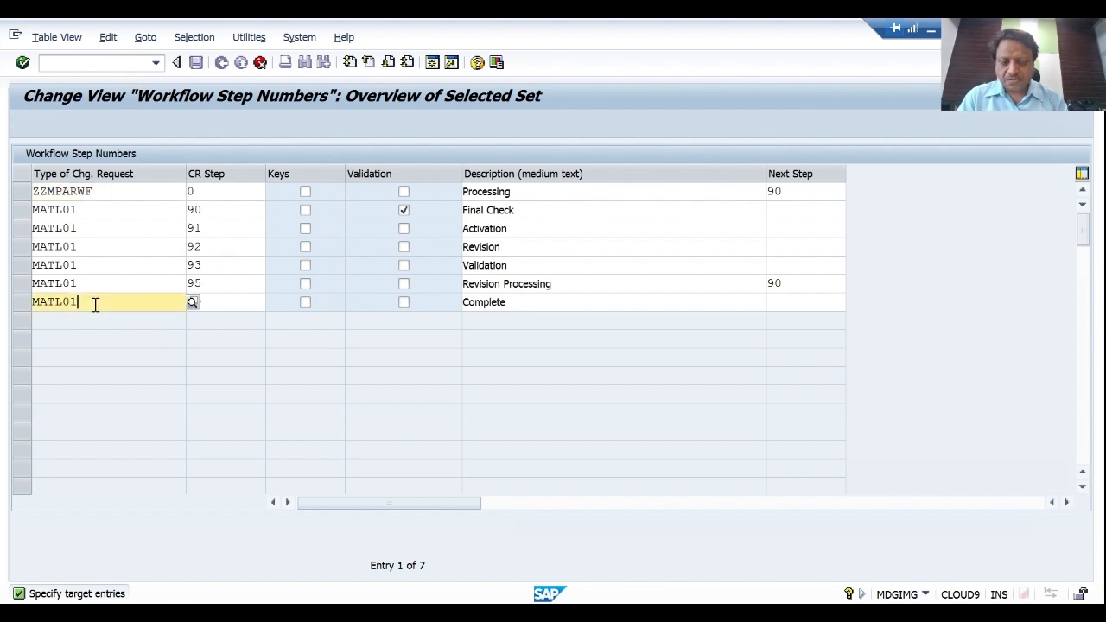
key("Return")
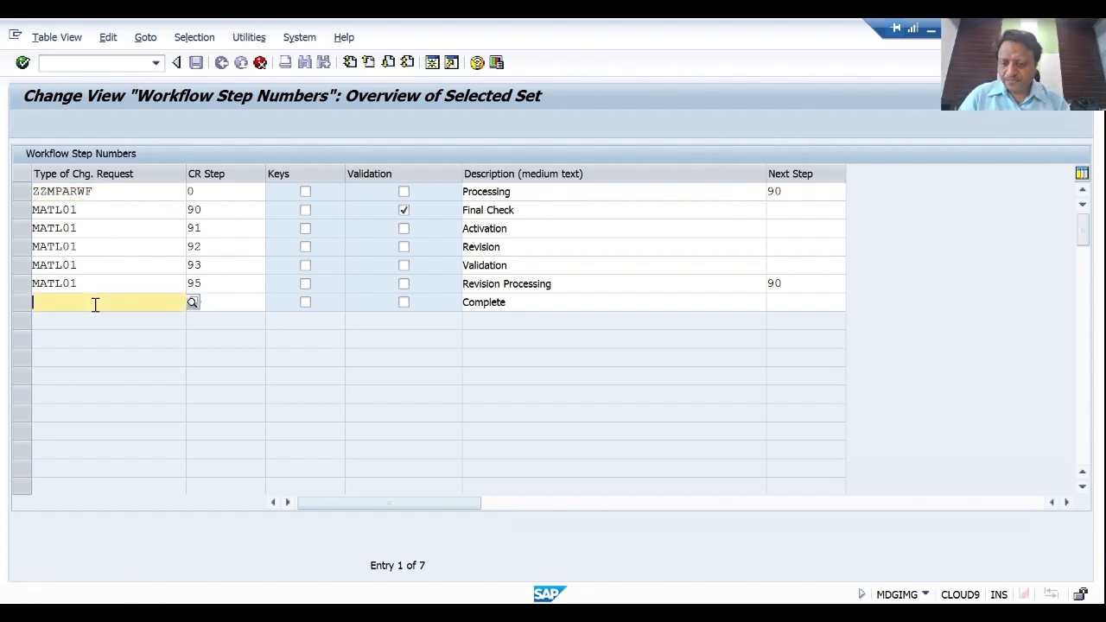
key("ctrl+v")
left_click(96, 287)
key("BackSpace")
key("BackSpace")
key("BackSpace")
key("BackSpace")
key("BackSpace")
key("BackSpace")
key("ctrl+v")
Step: Set the change request type of the copied step 93 (Validation) to ZZMPARWF
left_click(96, 269)
key("BackSpace")
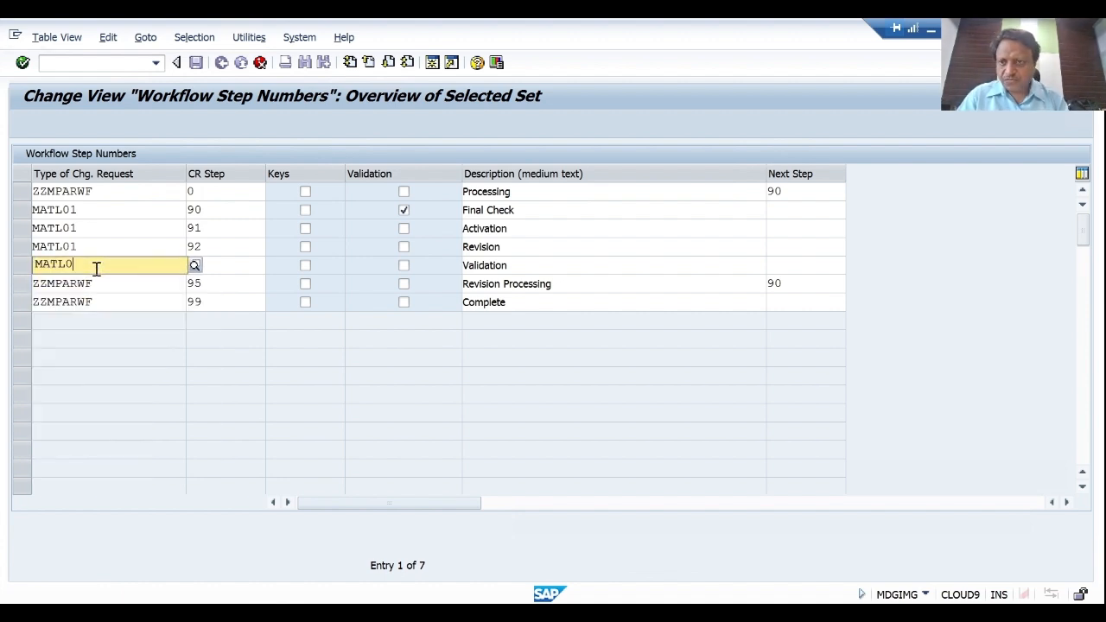
key("BackSpace")
key("BackSpace")
key("BackSpace")
key("BackSpace")
key("BackSpace")
key("ctrl+v")
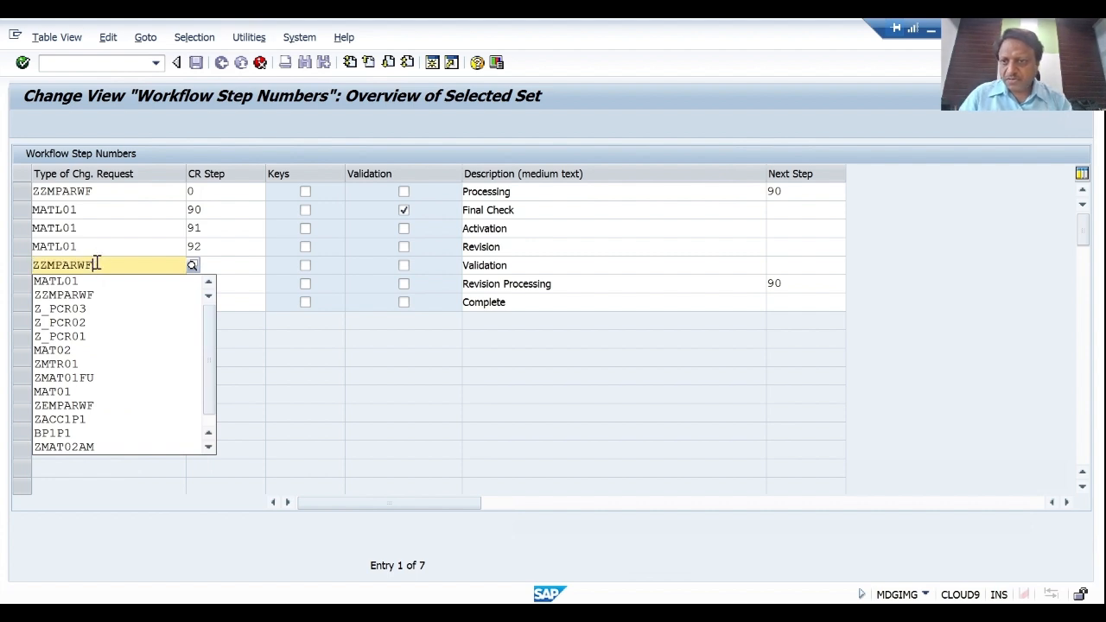
Step: Set the change request type of the copied step 92 (Revision) to ZZMPARWF
left_click(97, 247)
key("BackSpace")
key("BackSpace")
key("BackSpace")
key("BackSpace")
key("BackSpace")
key("BackSpace")
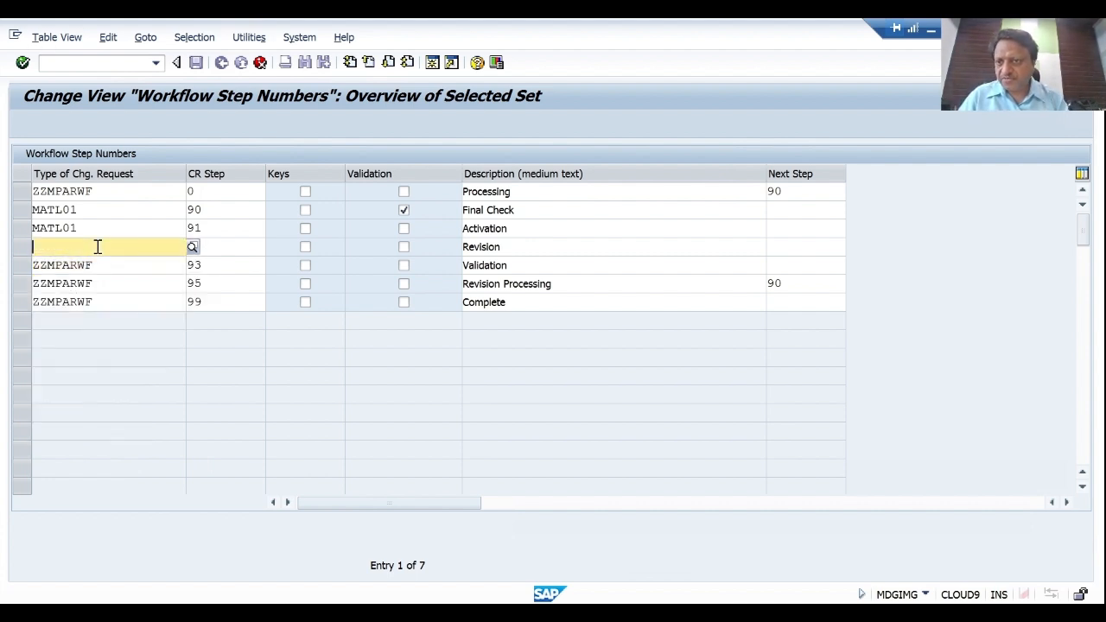
key("ctrl+v")
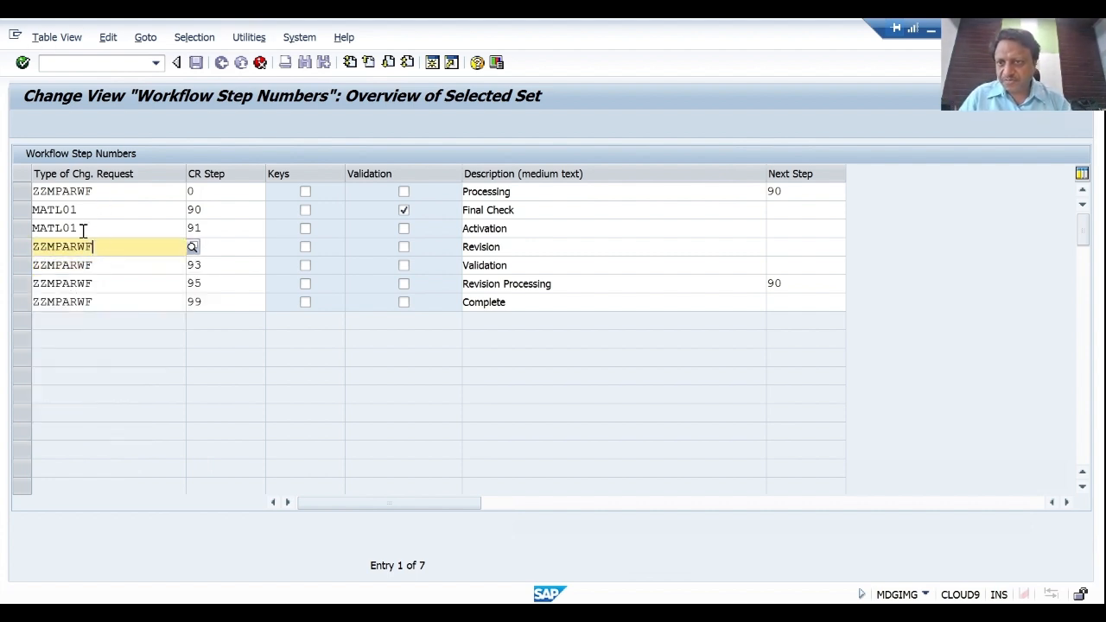
Step: Set the change request type of the copied step 91 (Activation) to ZZMPARWF
left_click(82, 228)
key("BackSpace")
key("BackSpace")
key("BackSpace")
key("BackSpace")
key("BackSpace")
key("BackSpace")
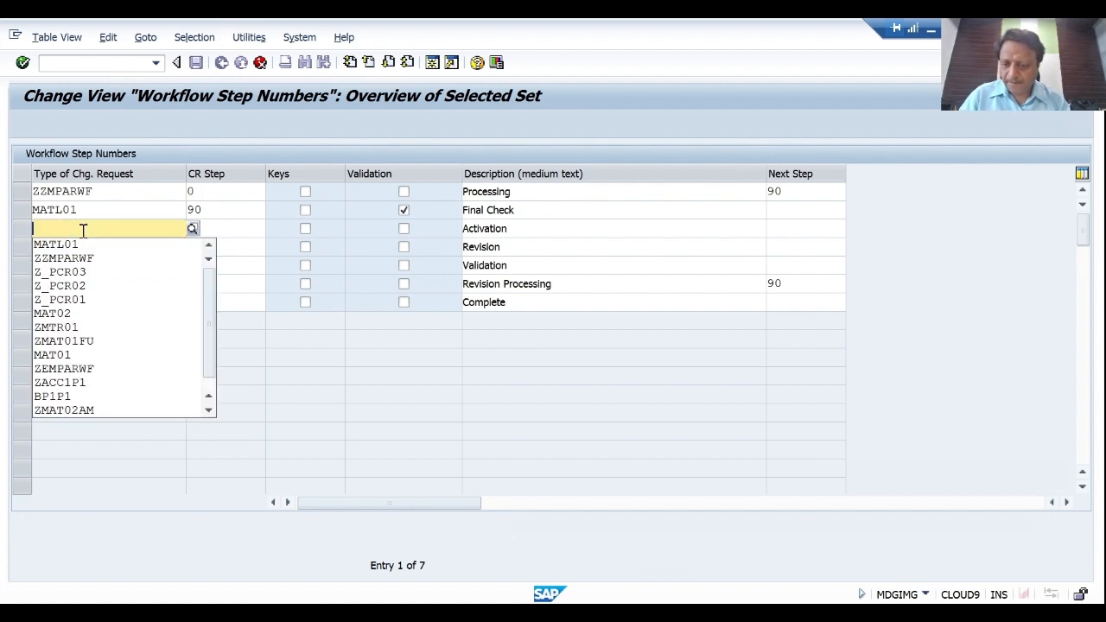
key("ctrl+v")
Step: Set the change request type of the copied step 90 (Final Check) to ZZMPARWF
left_click(82, 211)
key("BackSpace")
key("BackSpace")
key("BackSpace")
key("BackSpace")
key("BackSpace")
key("BackSpace")
key("ctrl+v")
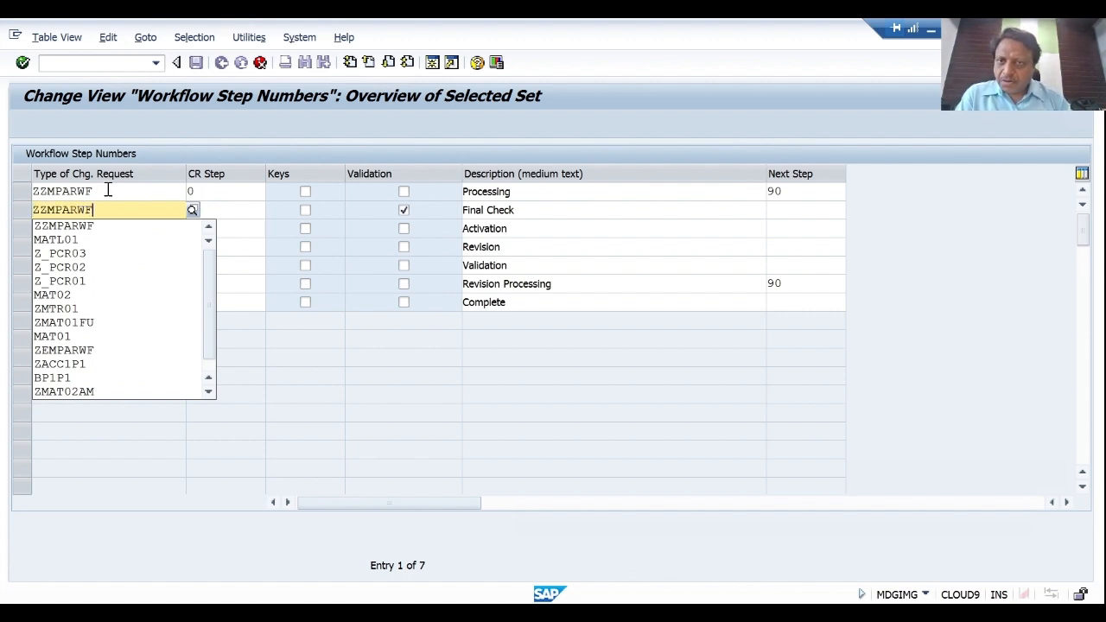
Step: Confirm the copied workflow step entries for change request type ZZMPARWF
left_click(105, 192)
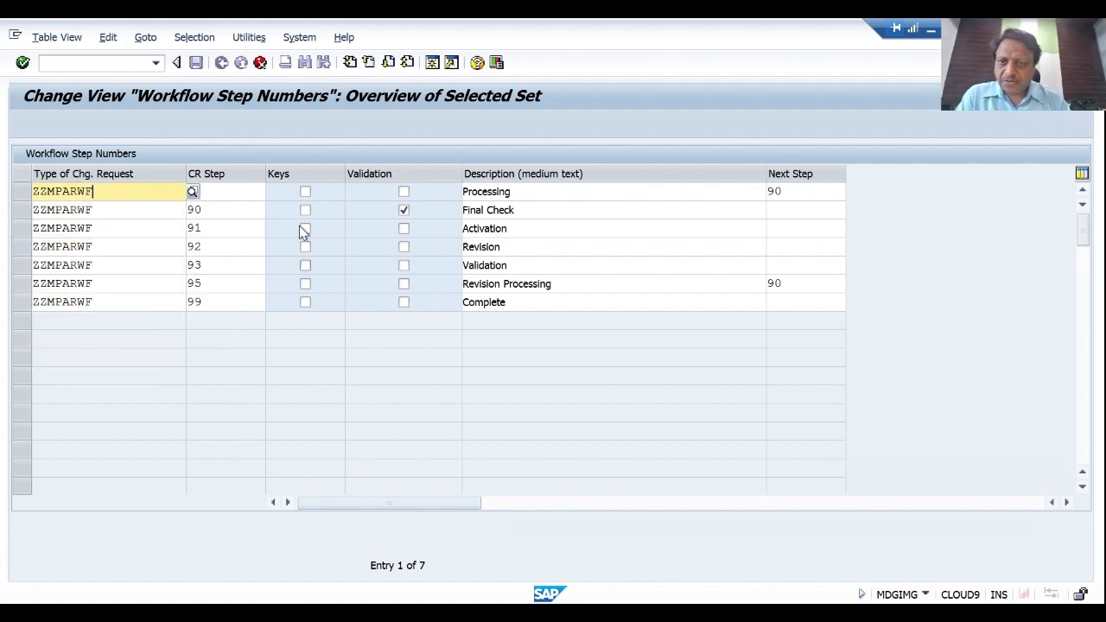
left_click(541, 191)
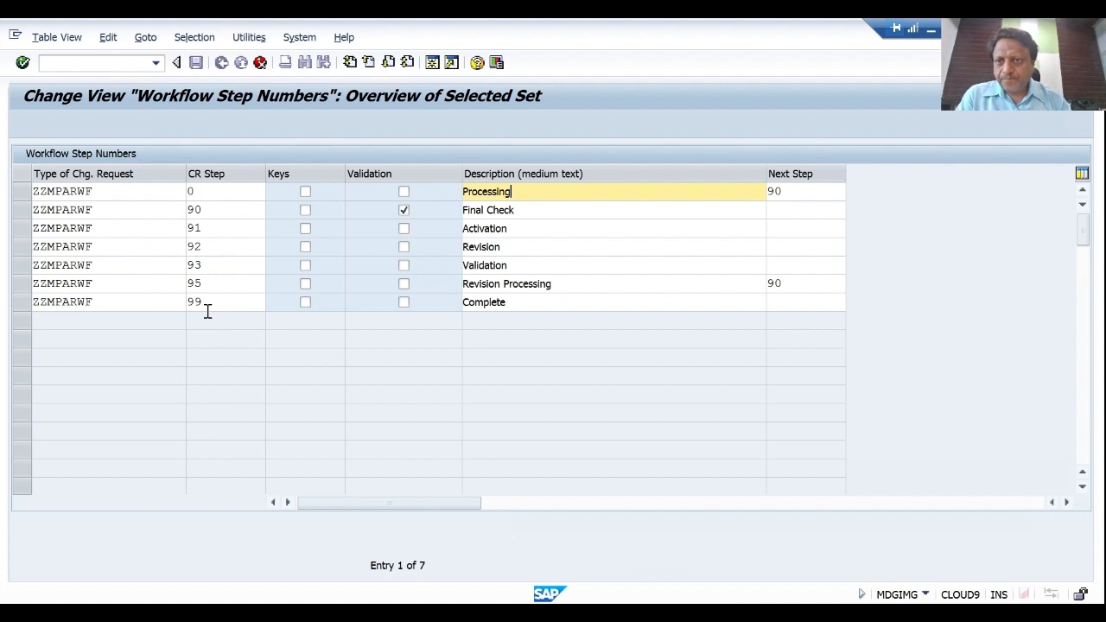
key("Return")
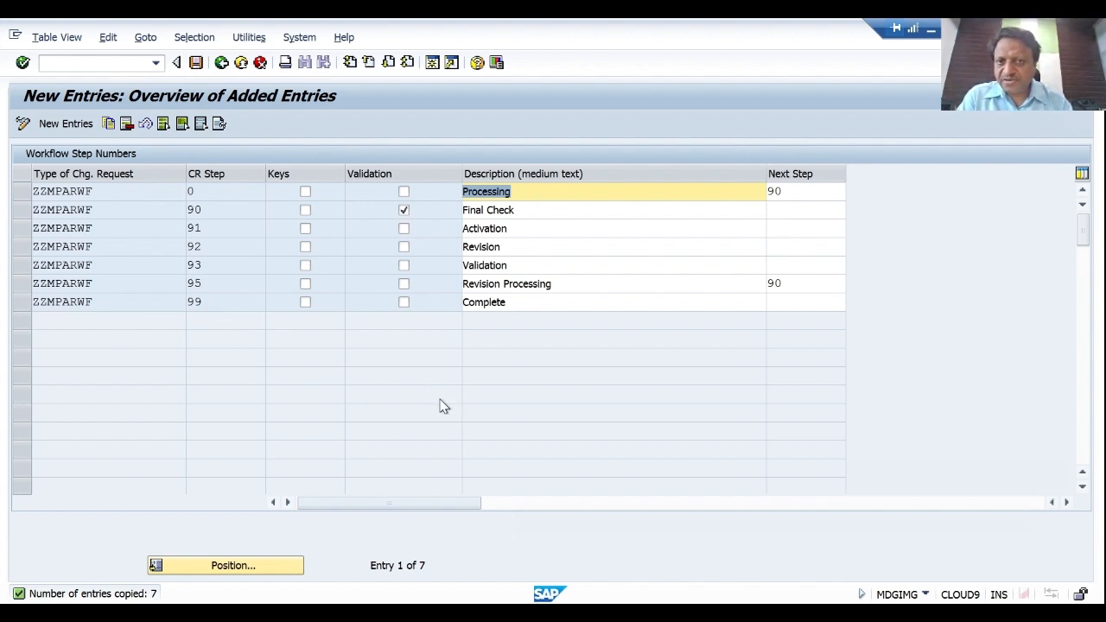
left_click(523, 191)
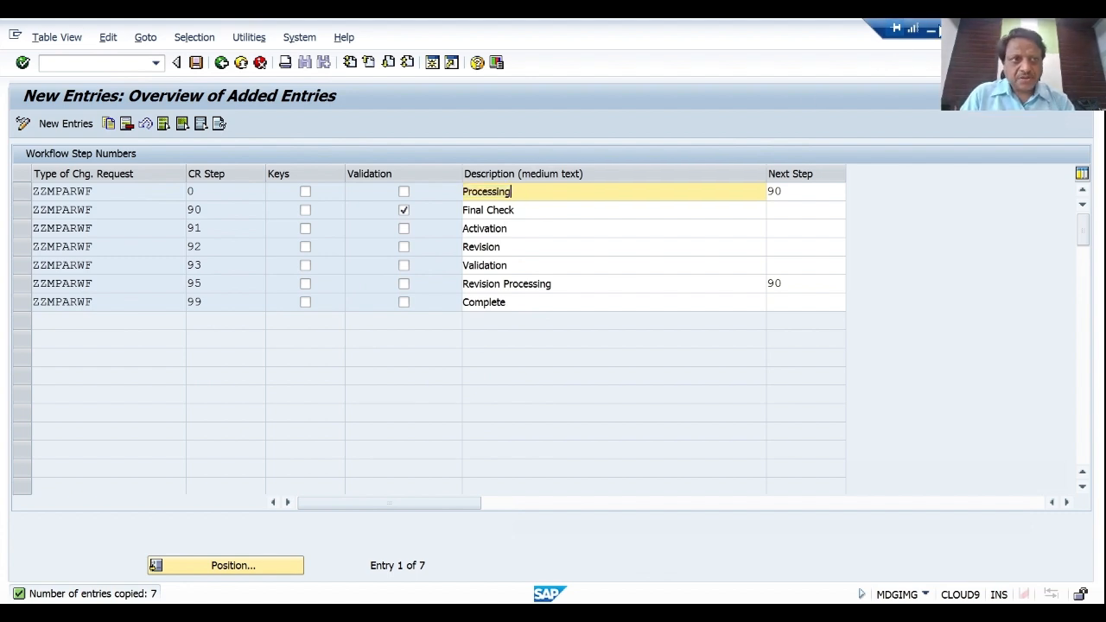
Step: Check the Parallel Workflow Setup diagram in Microsoft Whiteboard, return to SAP and create a new ZZMPARWF entry with CR step 1
left_click(931, 32)
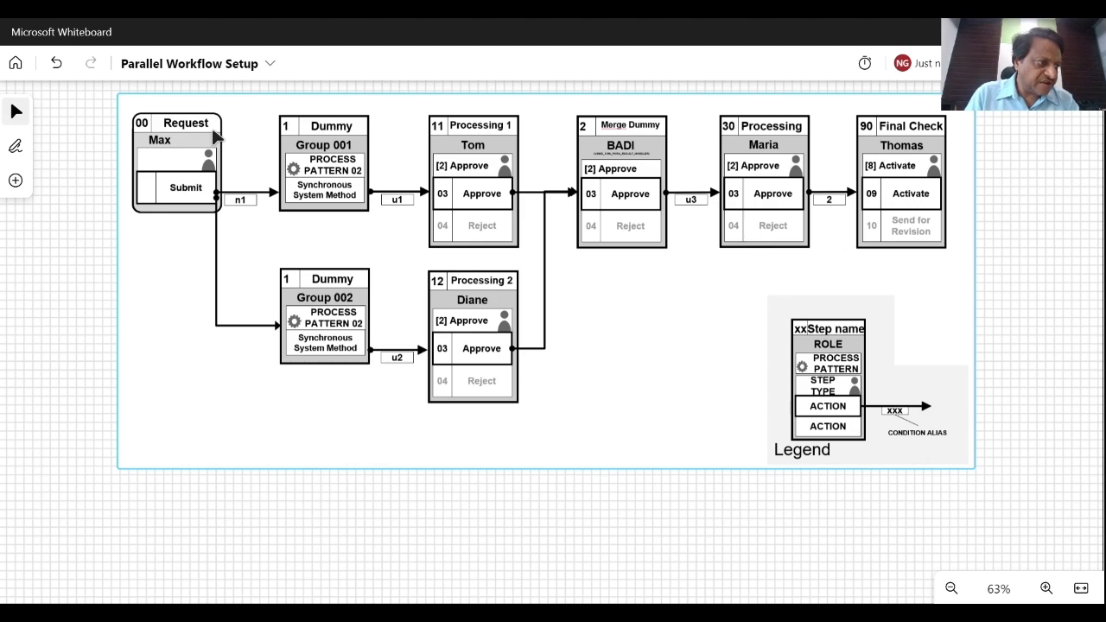
key("alt+Tab")
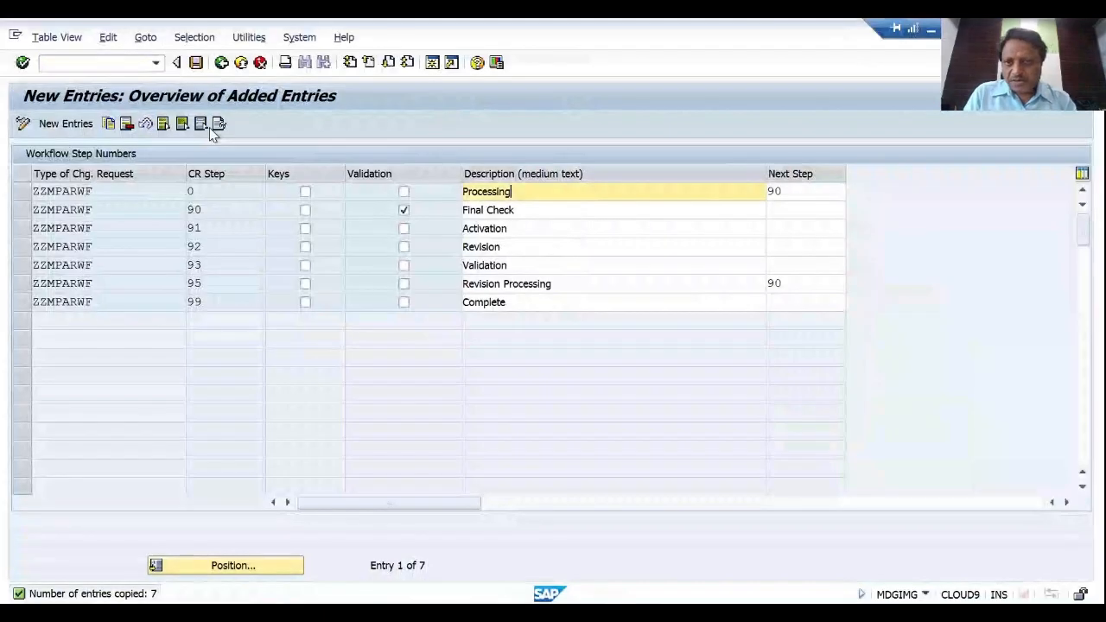
left_click(21, 212)
left_click(65, 124)
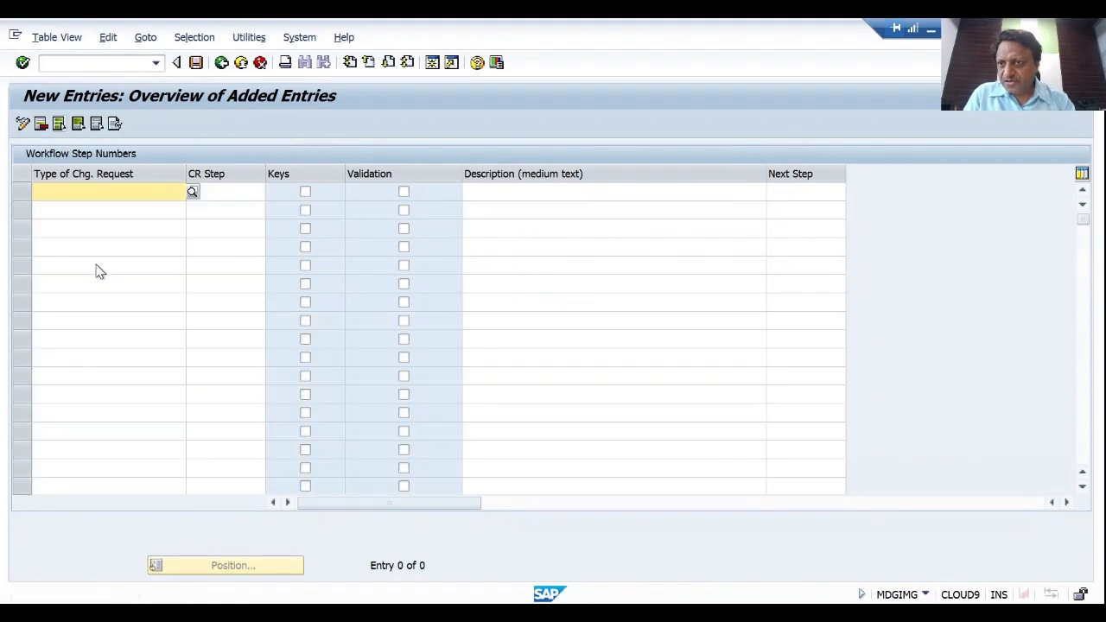
left_click(103, 194)
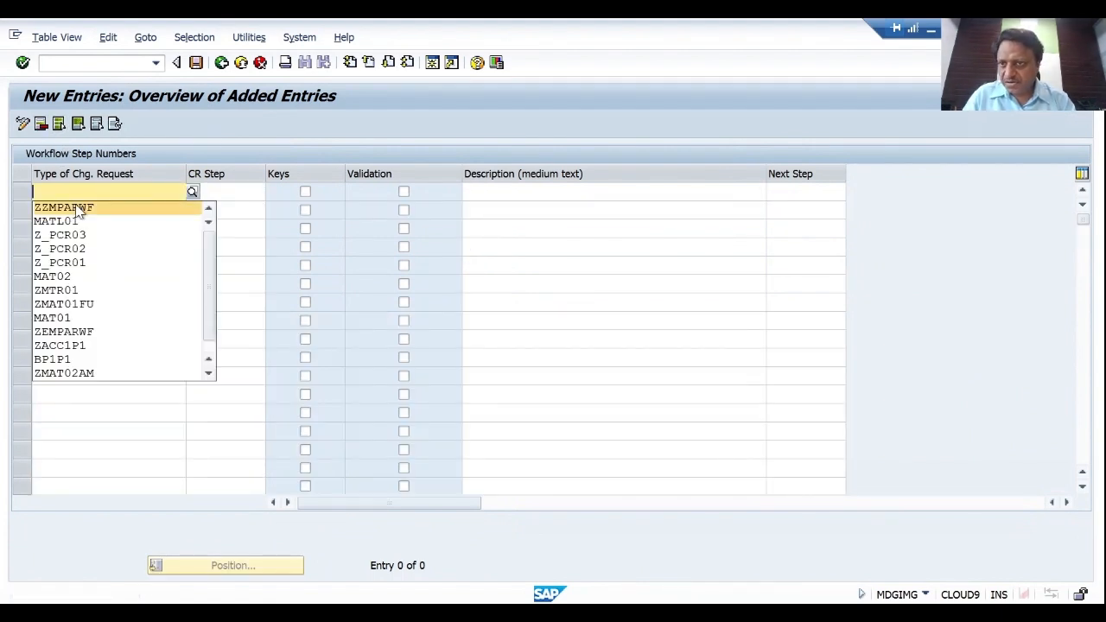
left_click(83, 208)
left_click(242, 192)
type("1")
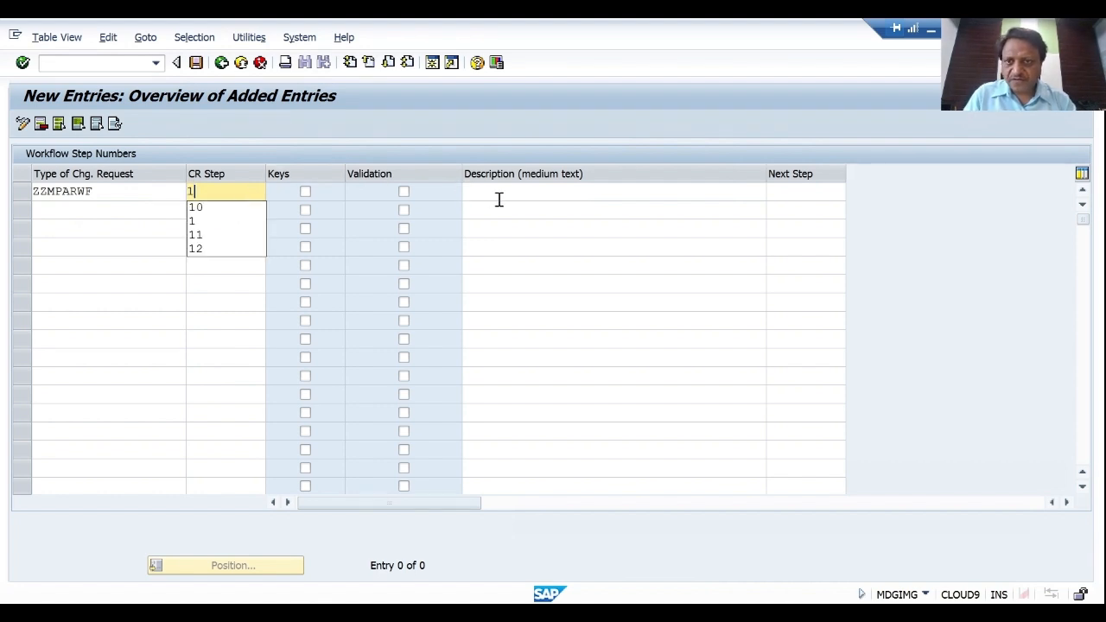
left_click(510, 193)
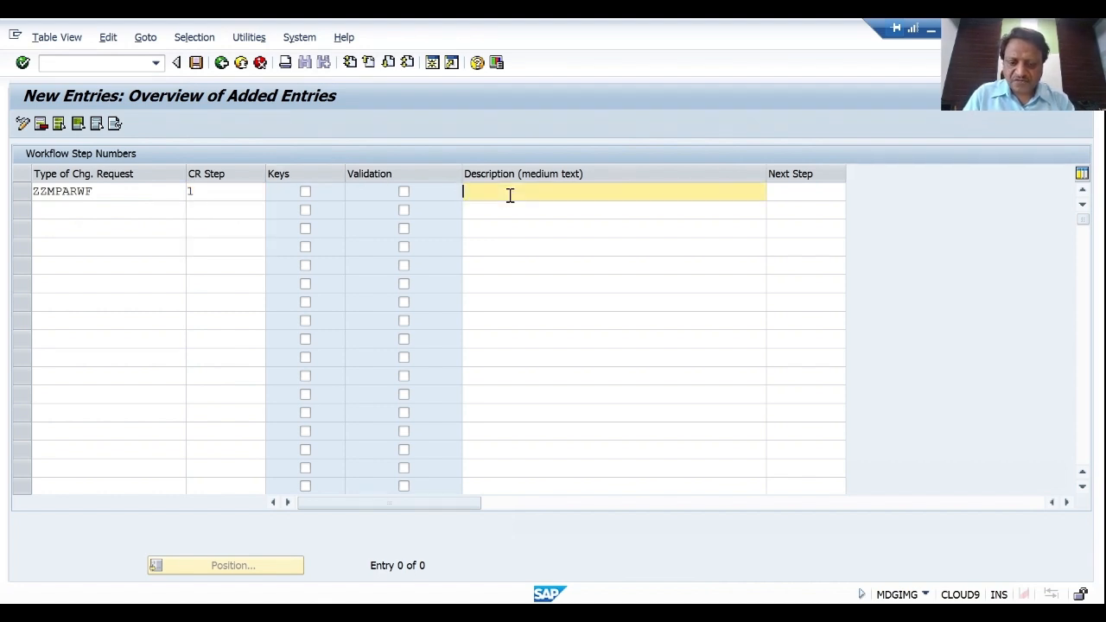
type("Pa")
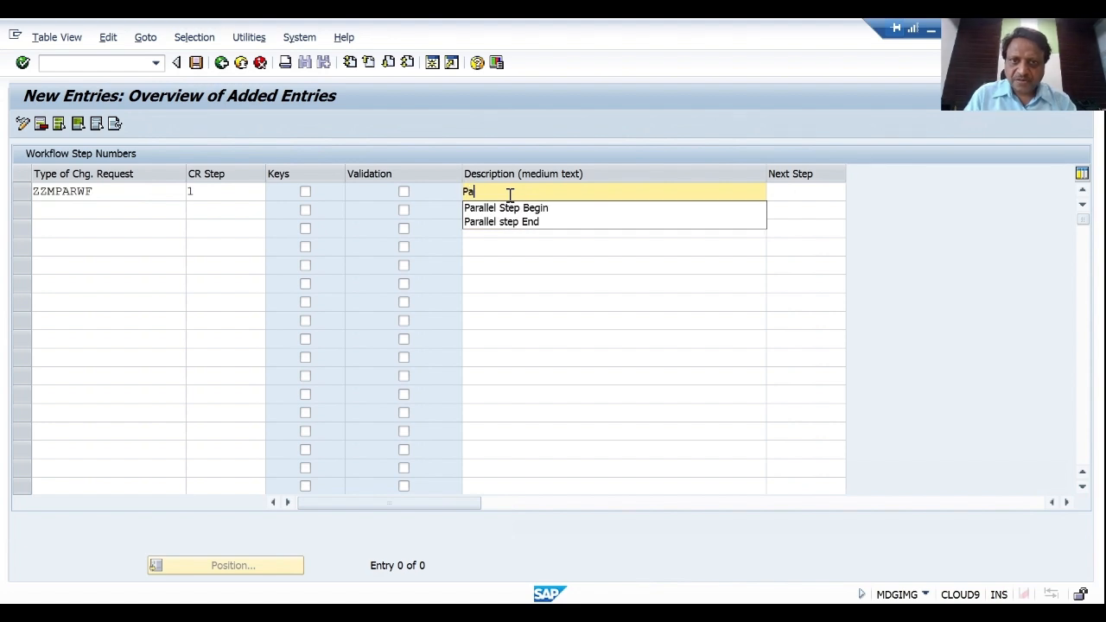
type("rallel")
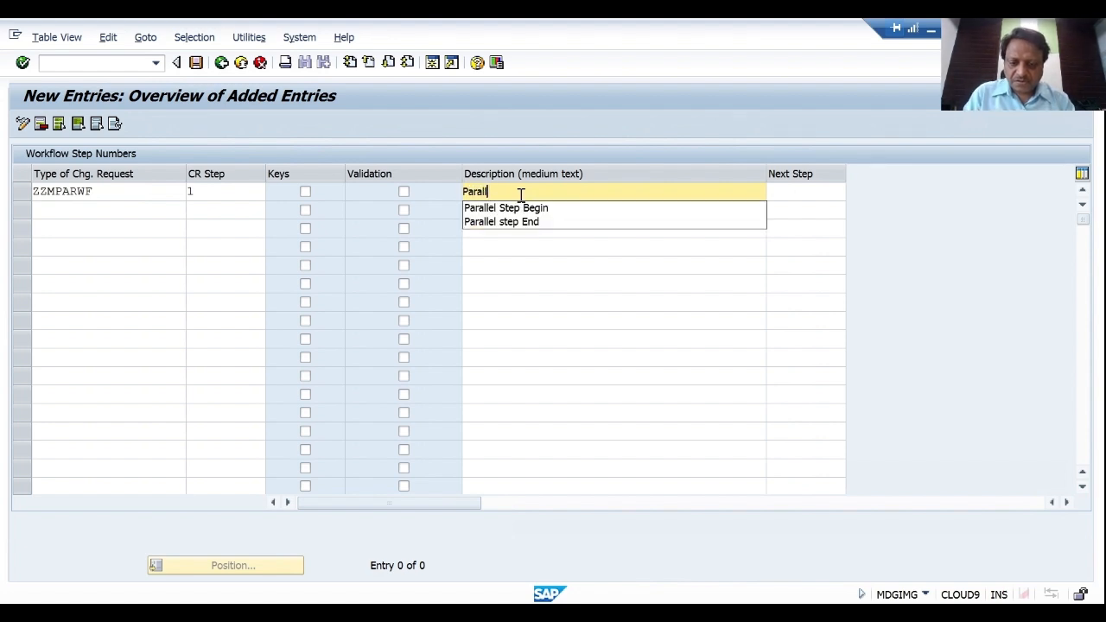
key("BackSpace")
key("BackSpace")
key("BackSpace")
key("BackSpace")
key("BackSpace")
key("BackSpace")
key("BackSpace")
key("BackSpace")
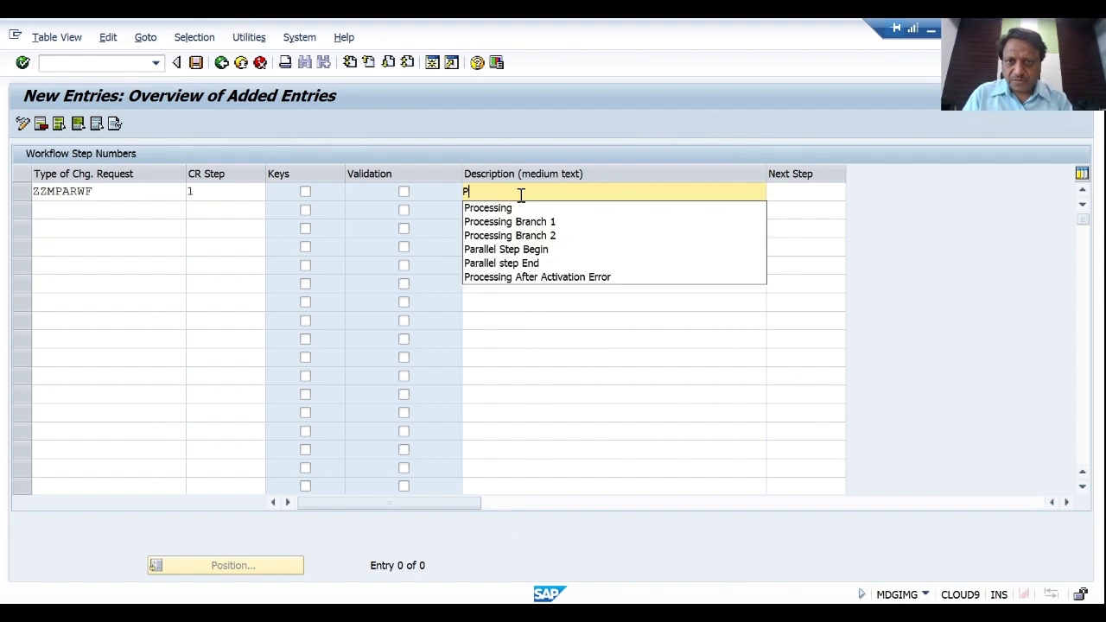
Step: Give CR step 1 the description "Dummy step for parallel steps" and confirm the entry
type("Dummy")
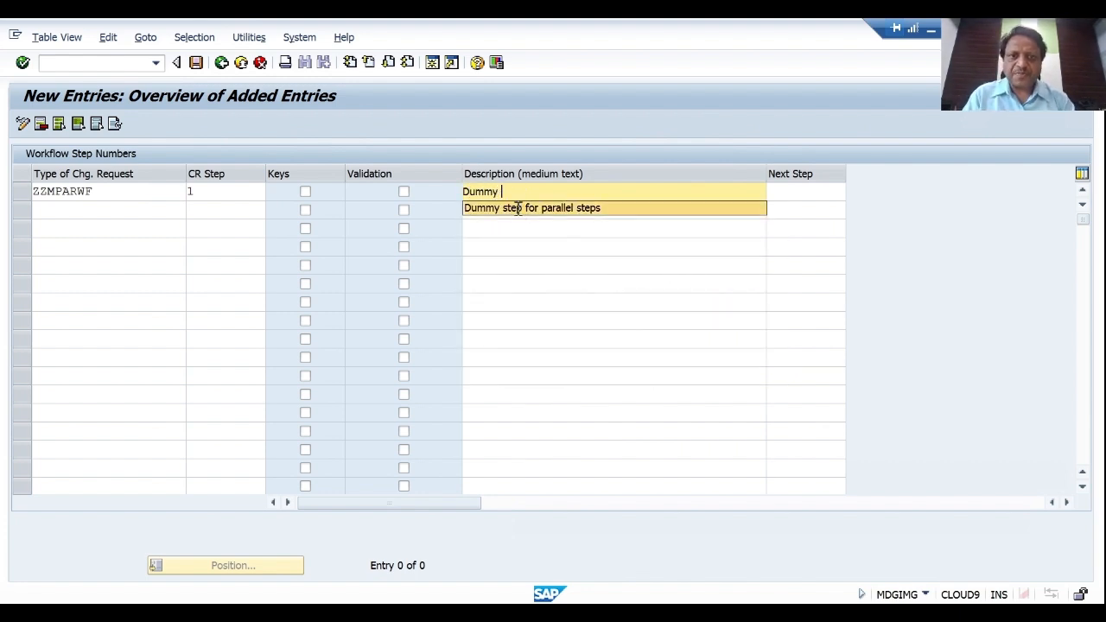
left_click(519, 211)
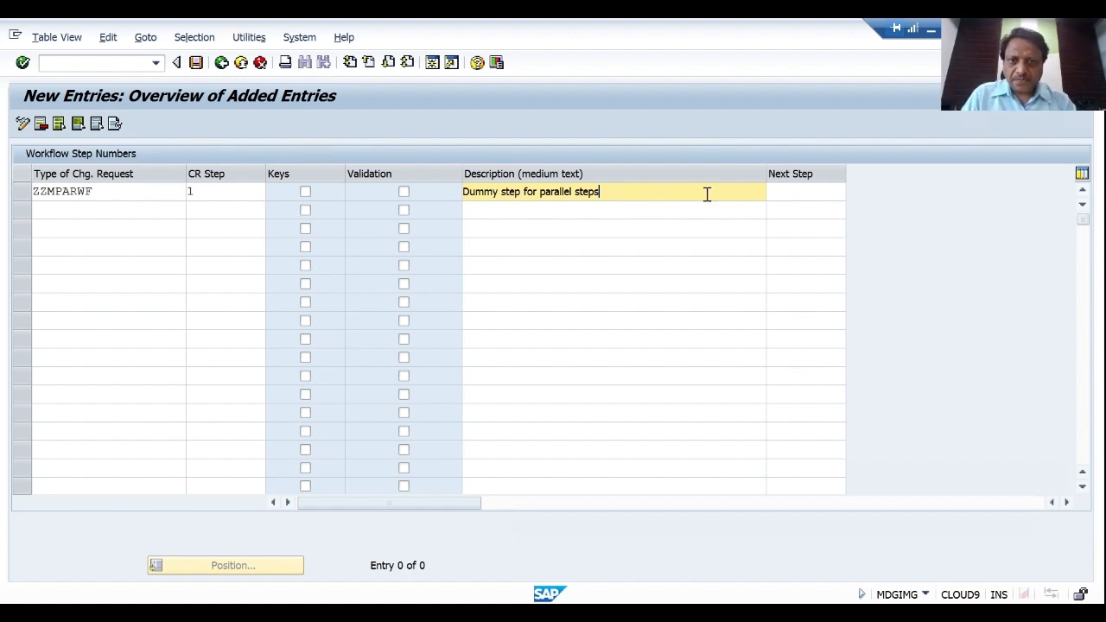
key("Return")
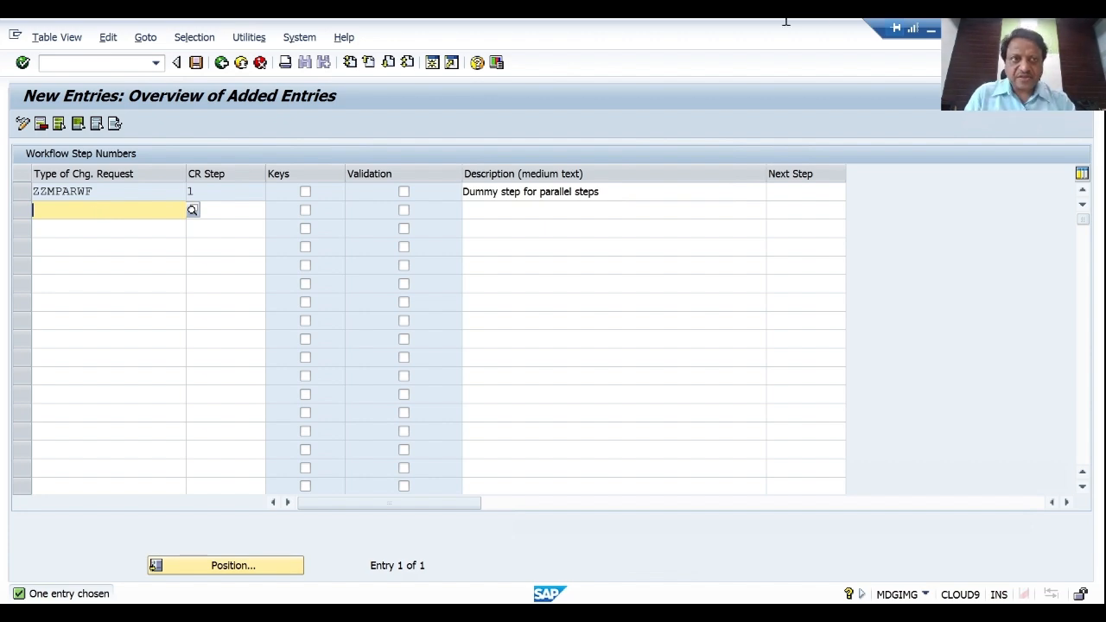
Step: Consult the merge step in the Microsoft Whiteboard diagram, return to SAP and add a ZZMPARWF entry with CR step 2
left_click(930, 30)
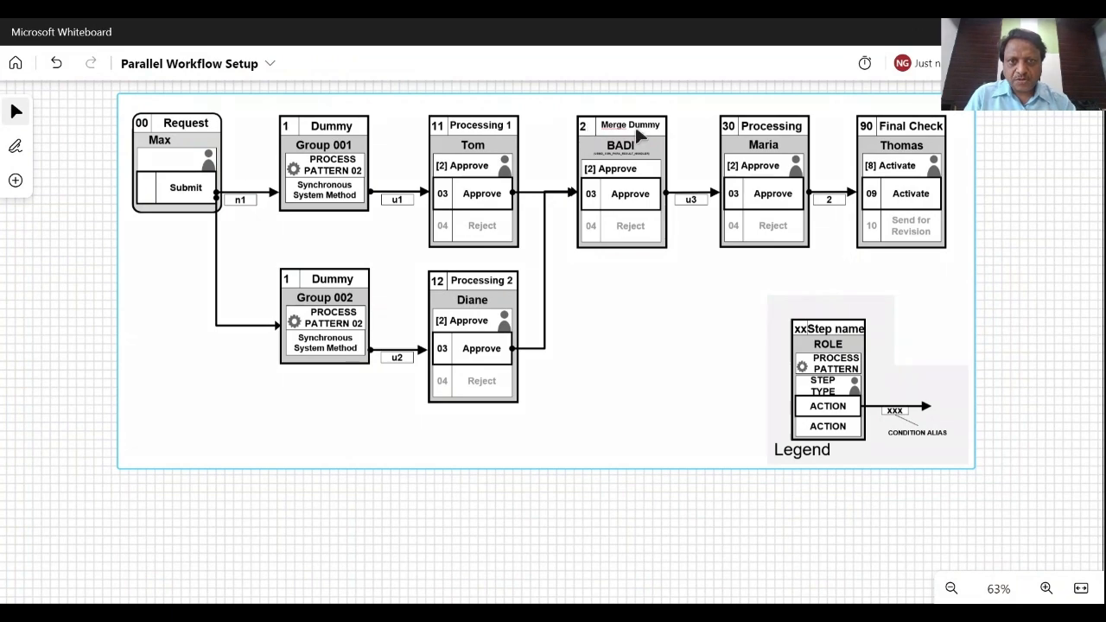
key("alt+Tab")
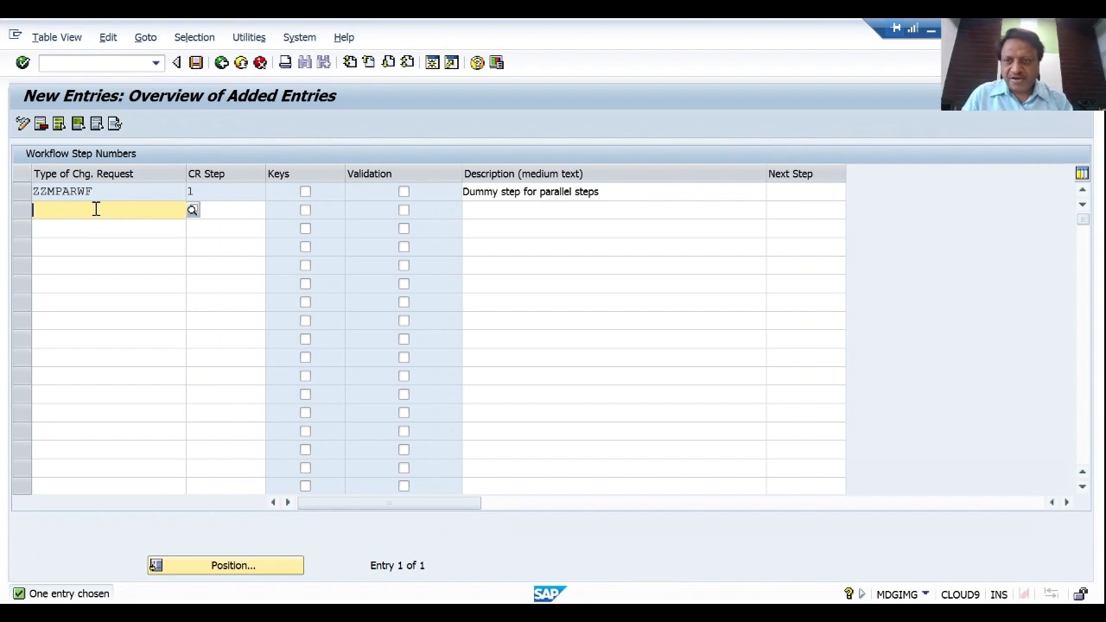
left_click(96, 210)
left_click(78, 227)
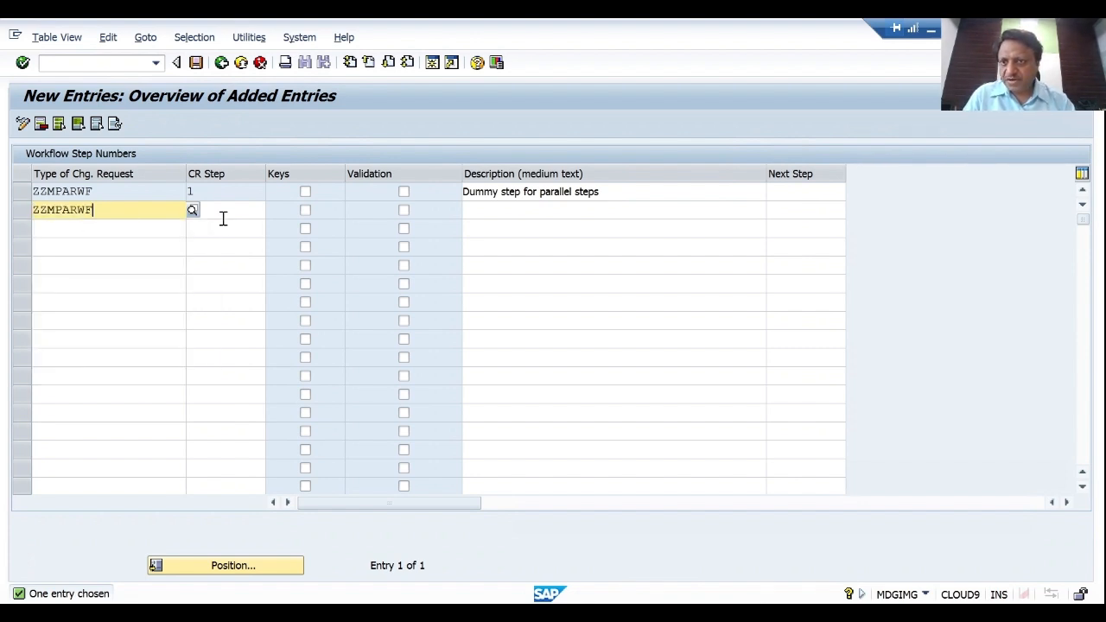
left_click(229, 212)
type("2")
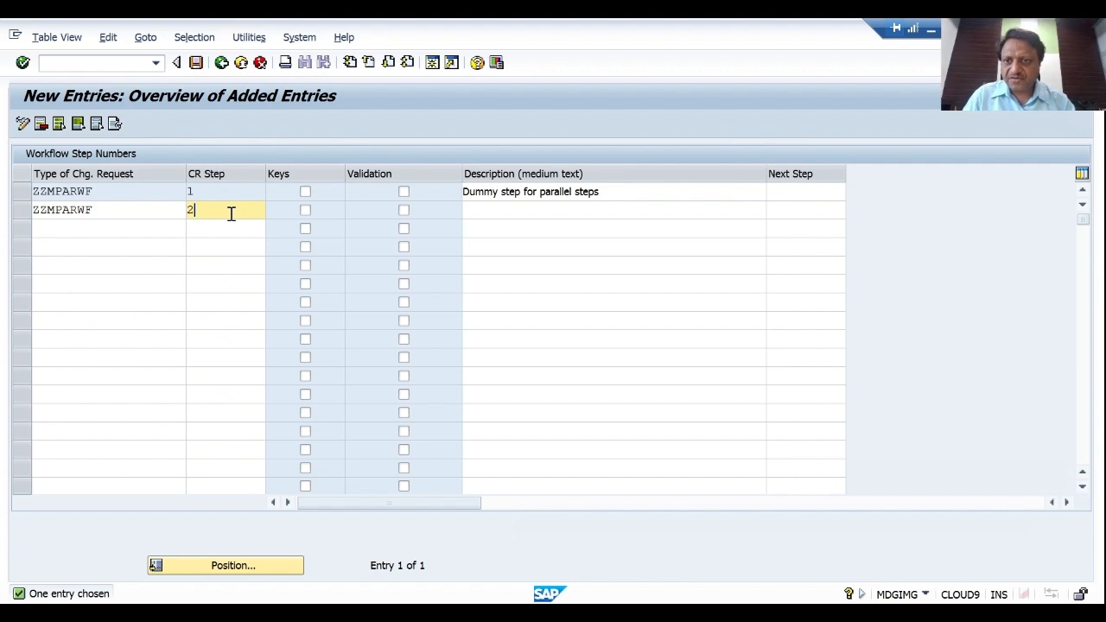
Step: Give CR step 2 the description "Dummy step for merge" and confirm the entry
left_click(506, 210)
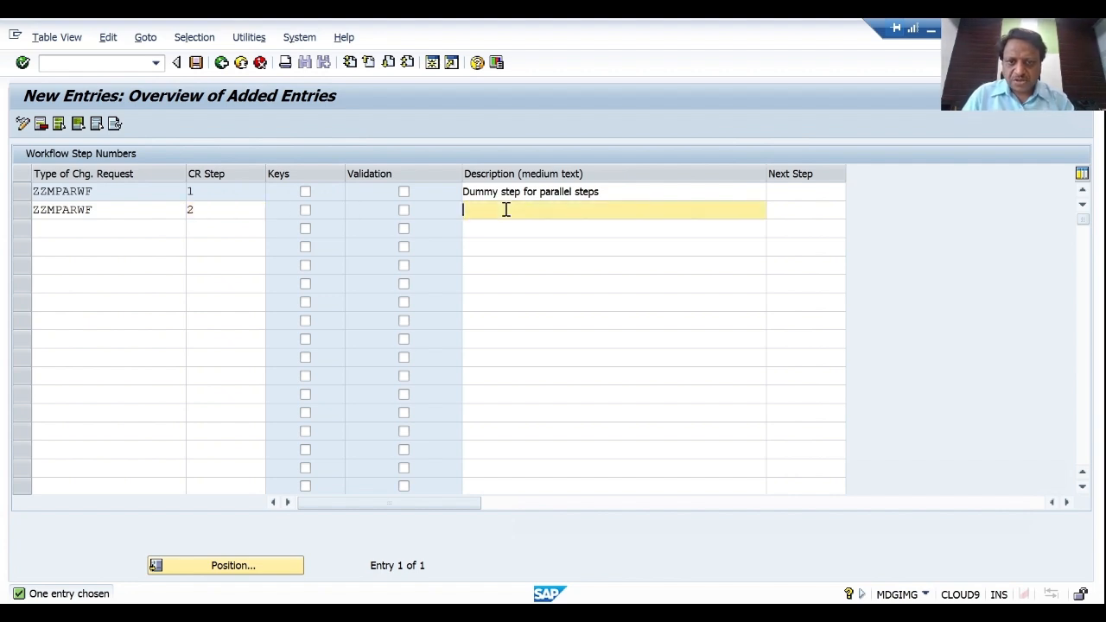
type("Du")
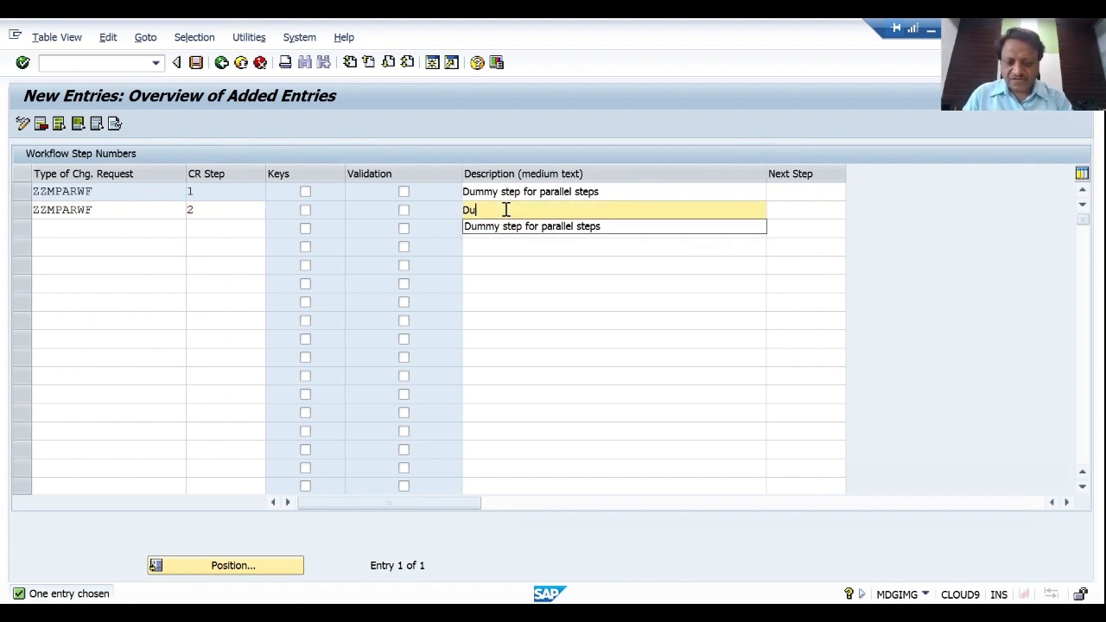
type("mmy ")
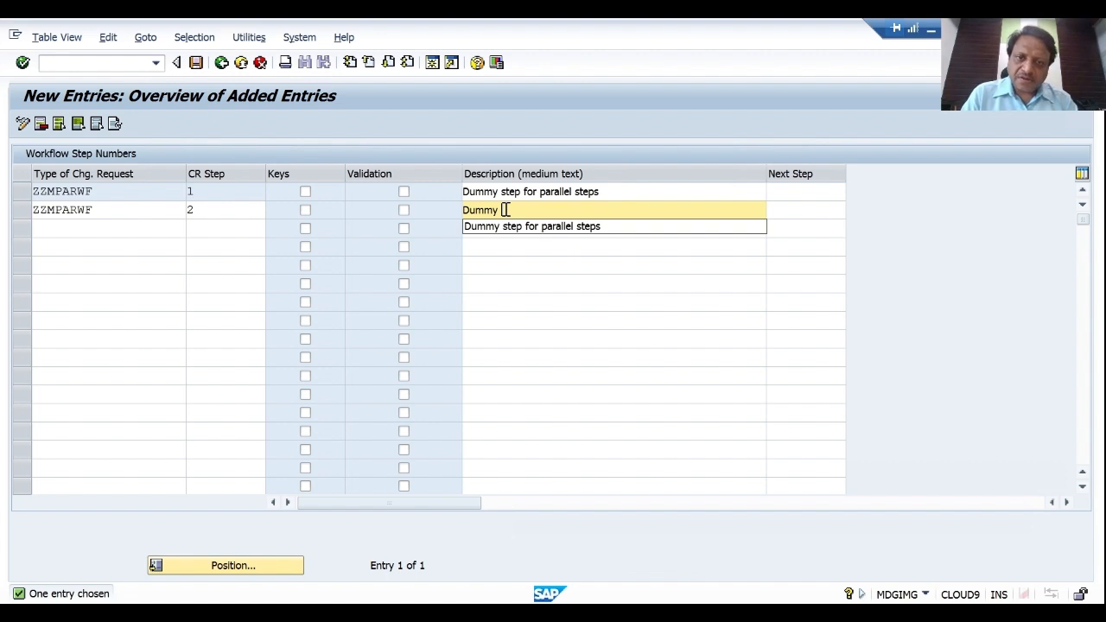
type("s")
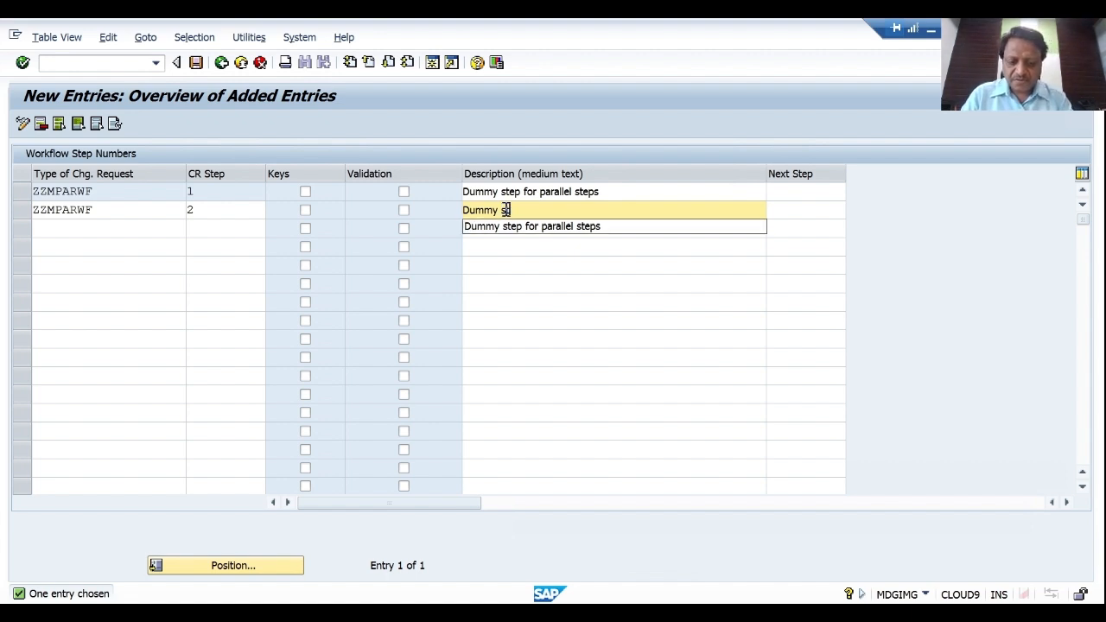
type("tep for merge")
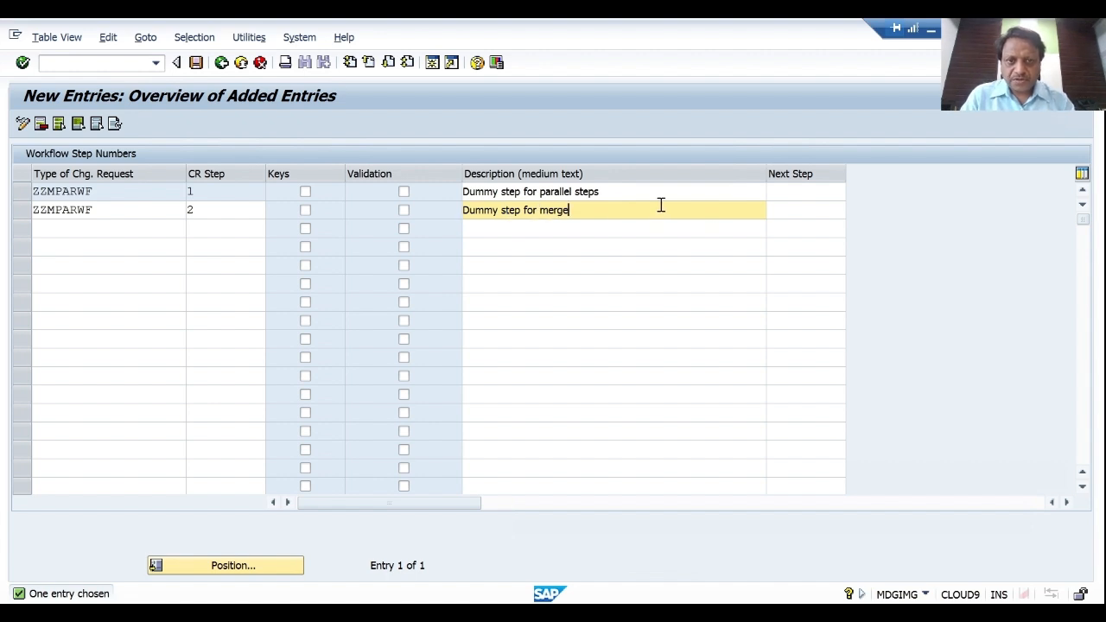
key("Return")
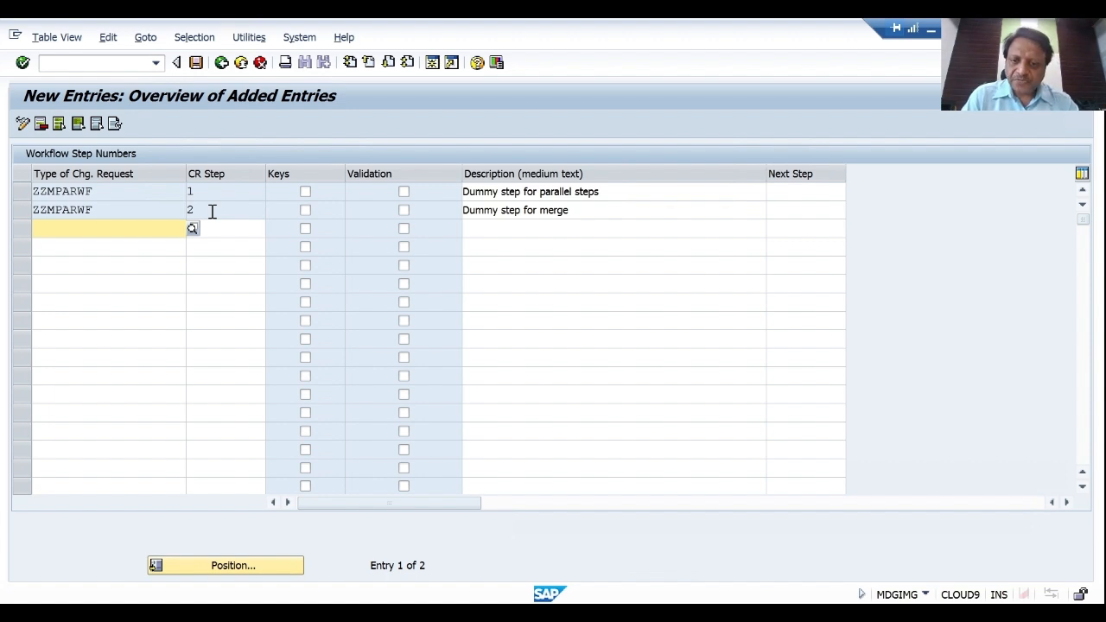
Step: Check the first processing branch in the Microsoft Whiteboard diagram, return to SAP and add ZZMPARWF CR step 11 described as "Processing Branch 1"
left_click(932, 34)
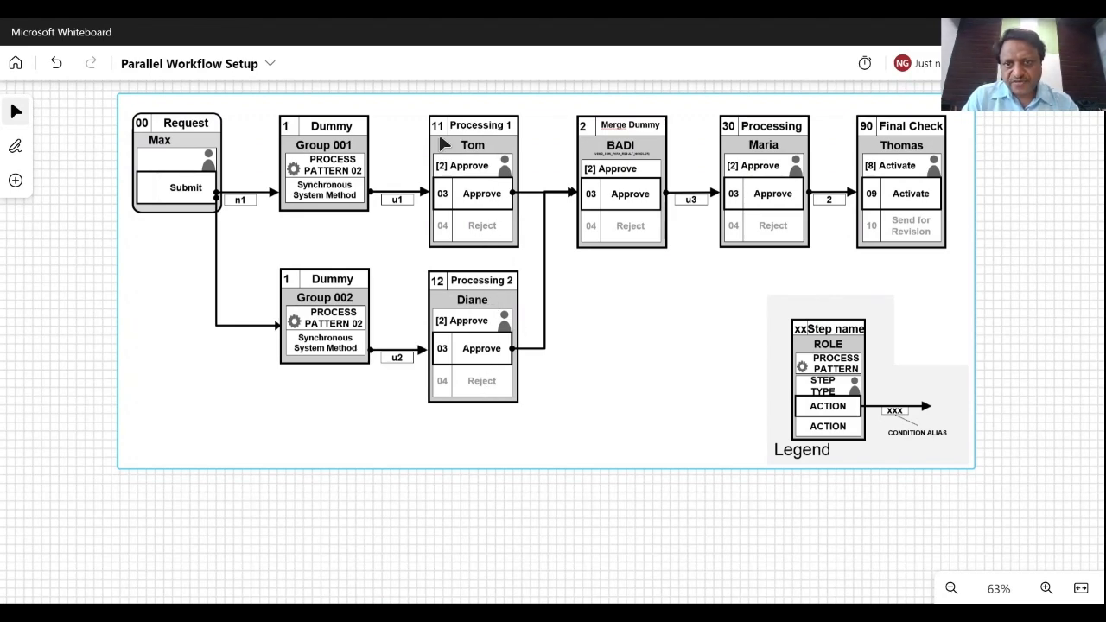
key("alt+Tab")
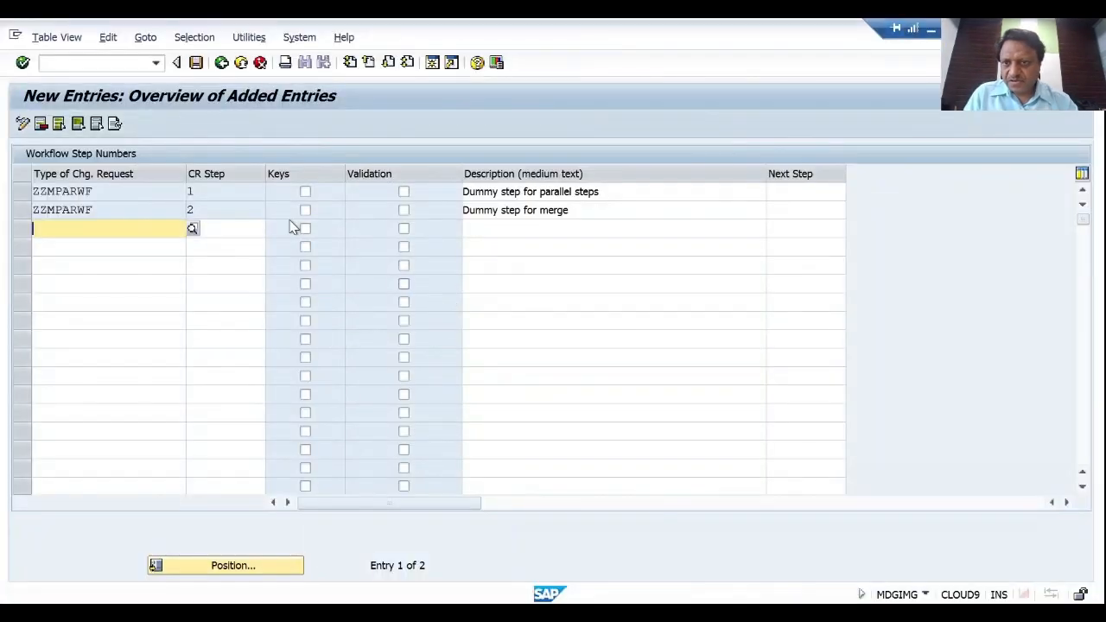
key("BackSpace")
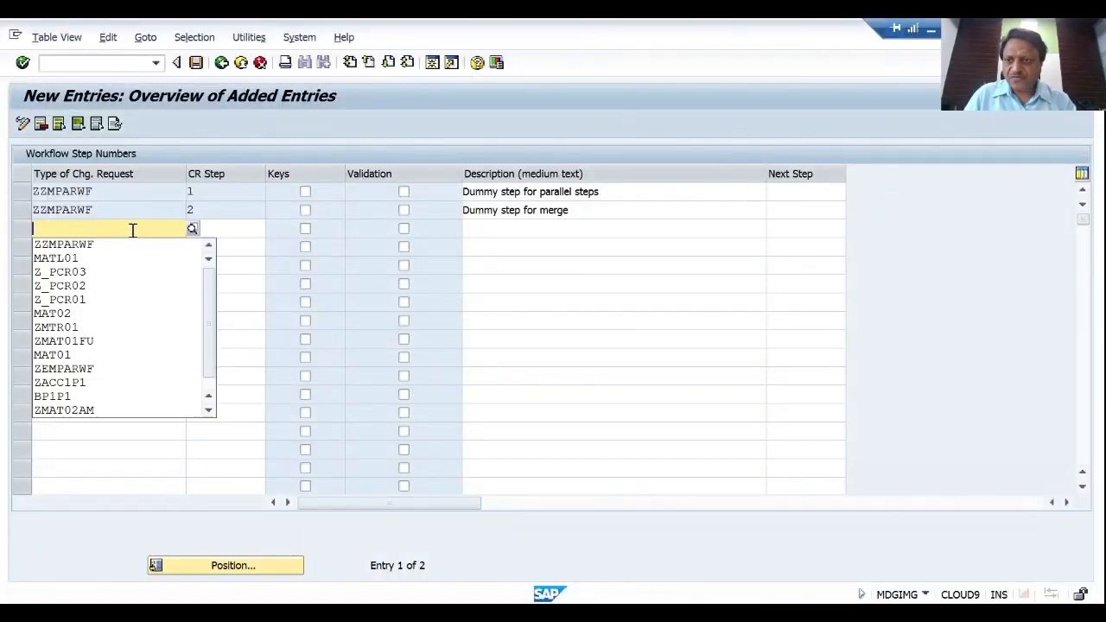
left_click(87, 251)
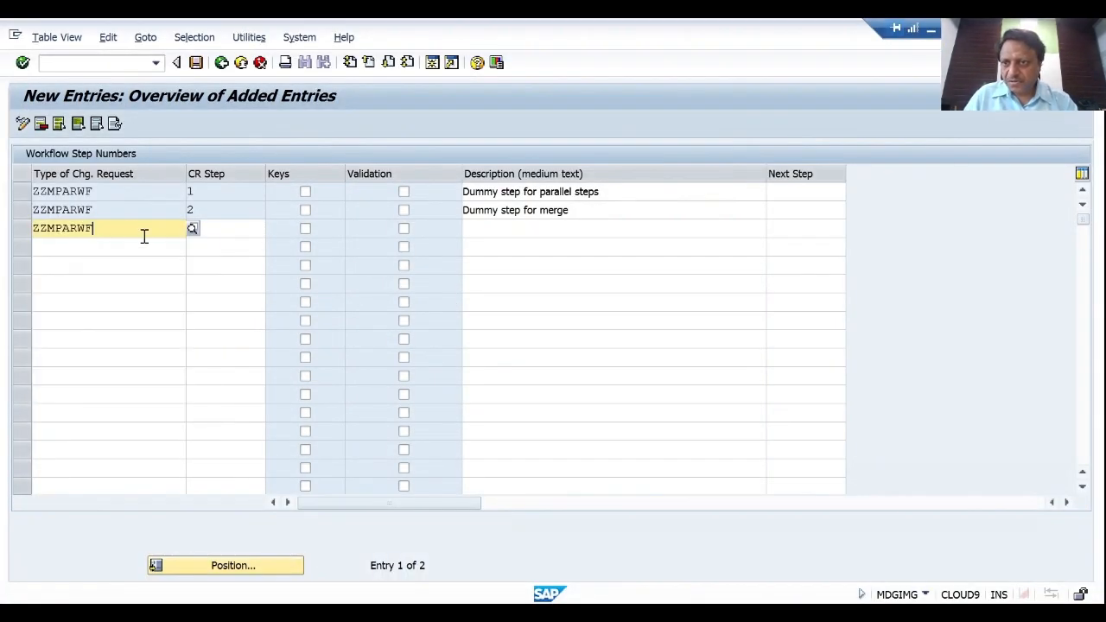
left_click(224, 227)
type("11")
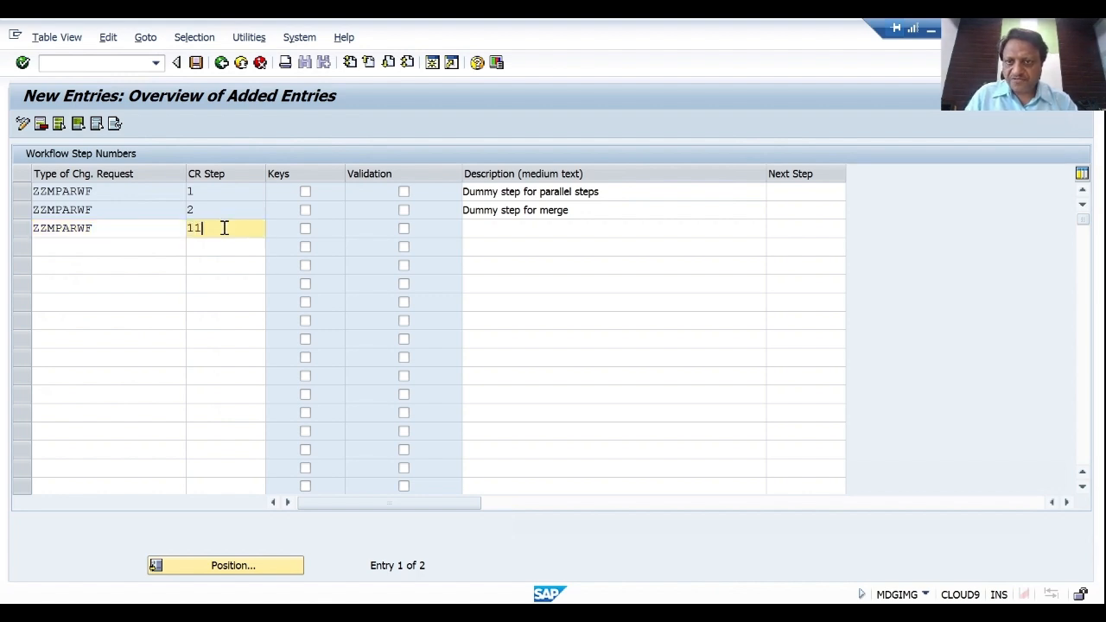
left_click(510, 230)
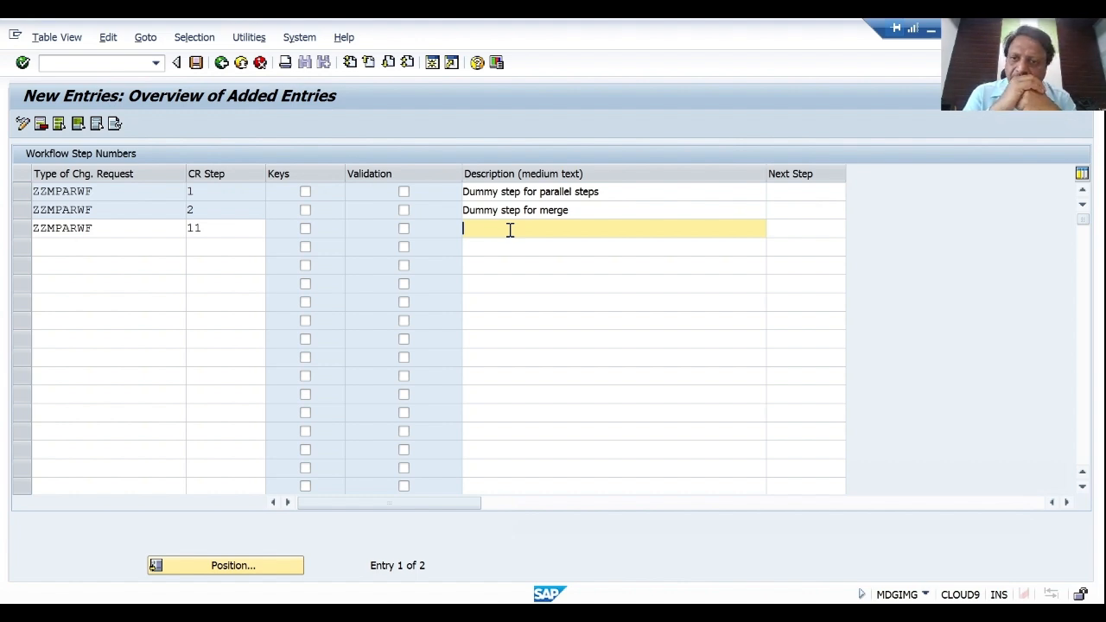
type("Processing")
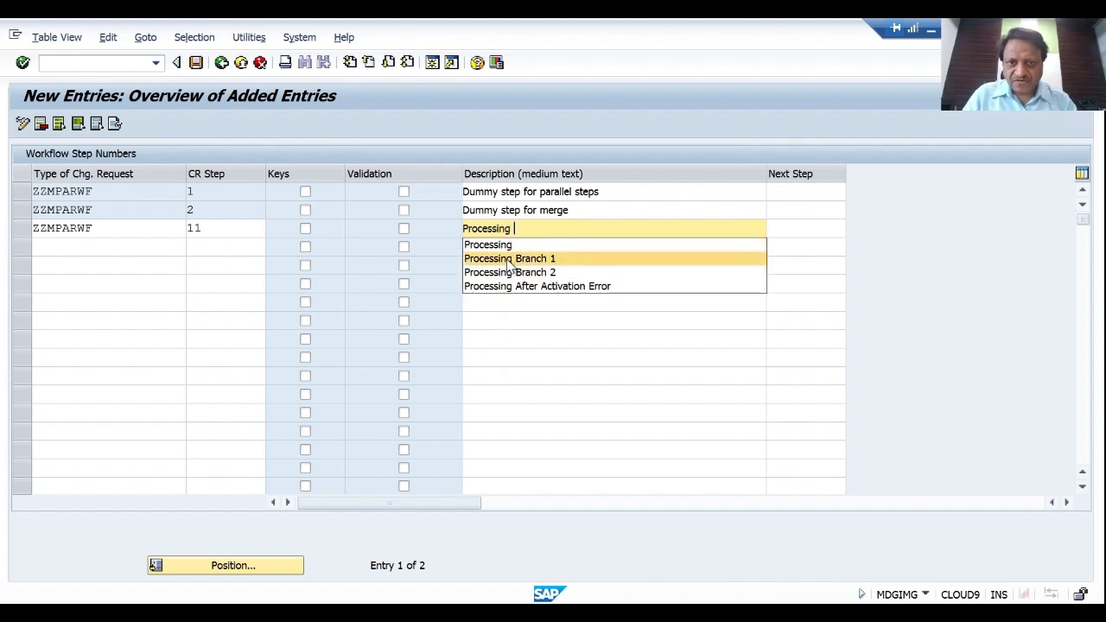
left_click(508, 258)
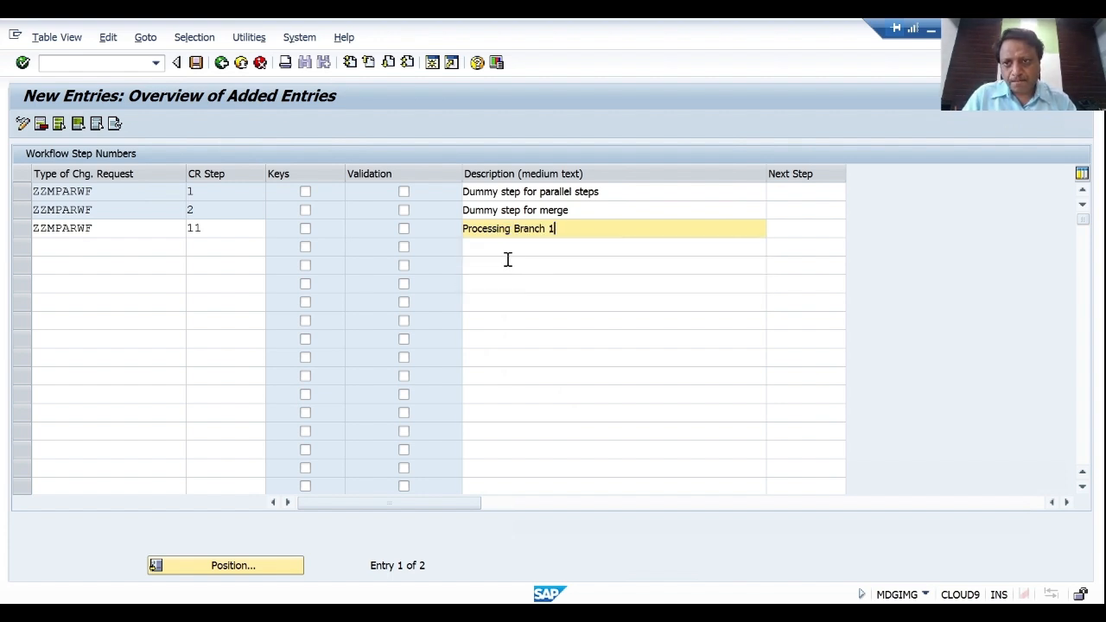
Step: Add a ZZMPARWF entry with CR step 12 and description "Processing Branch 2", and confirm the entries
left_click(109, 249)
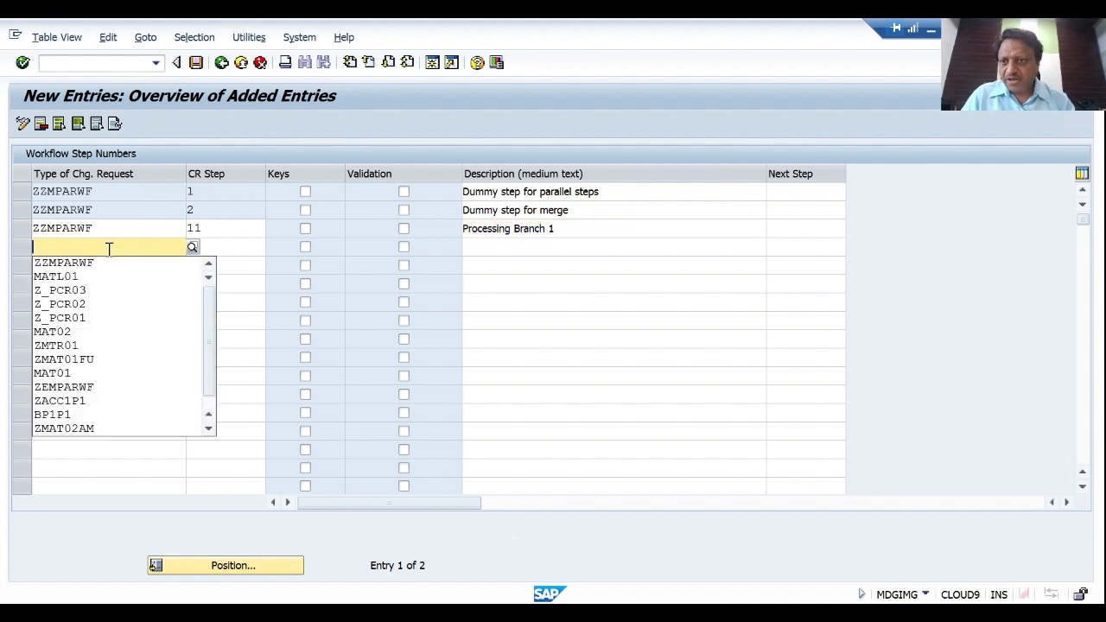
left_click(87, 263)
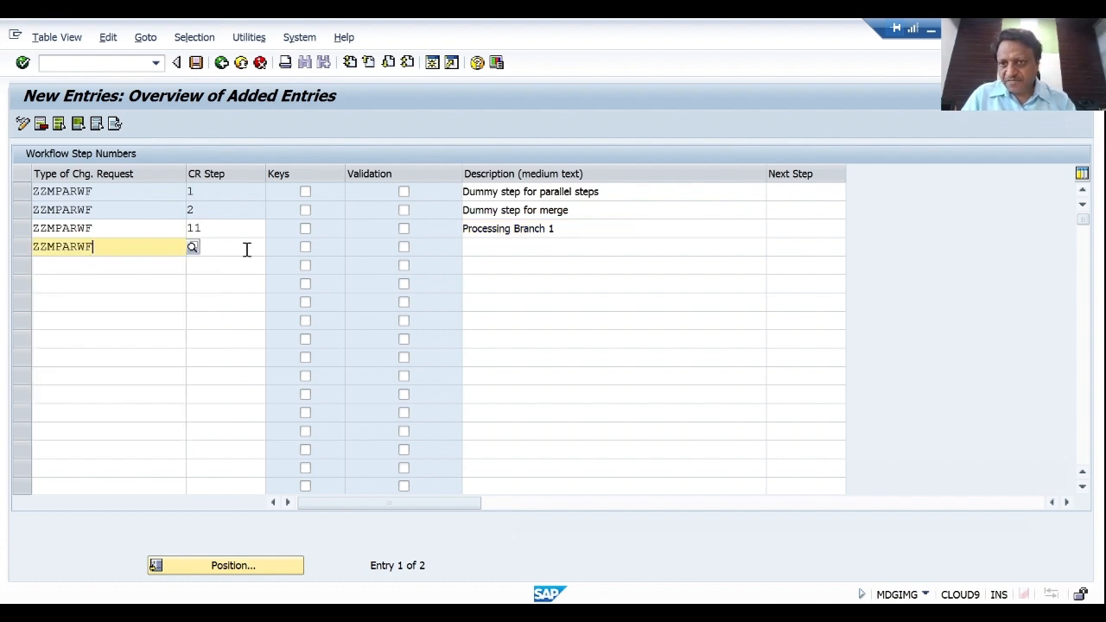
left_click(247, 249)
type("12")
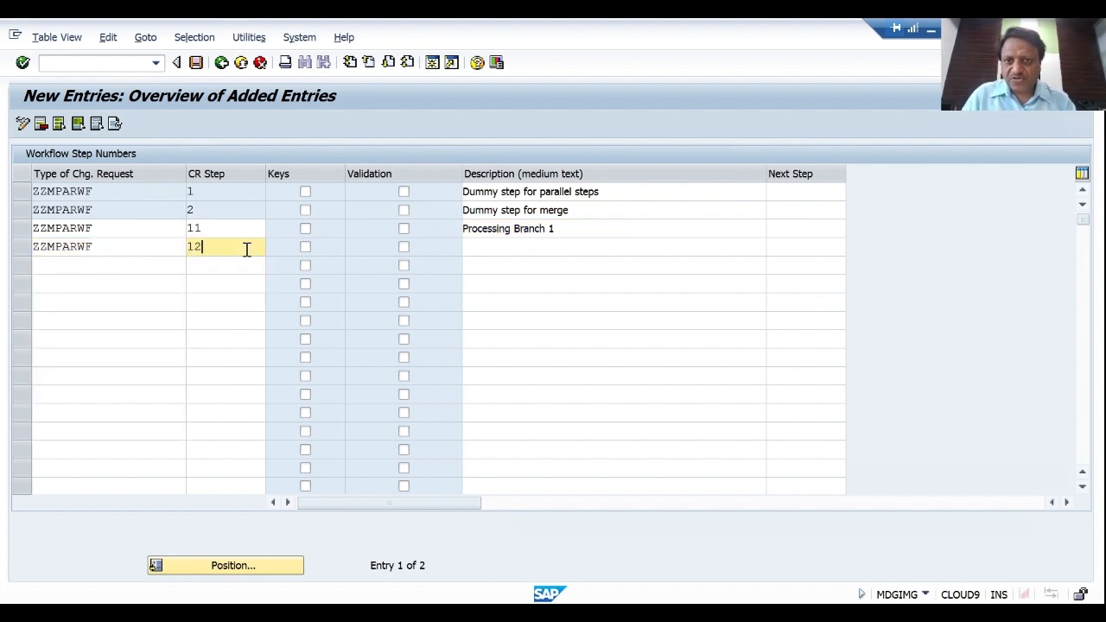
left_click(518, 248)
type("Processing")
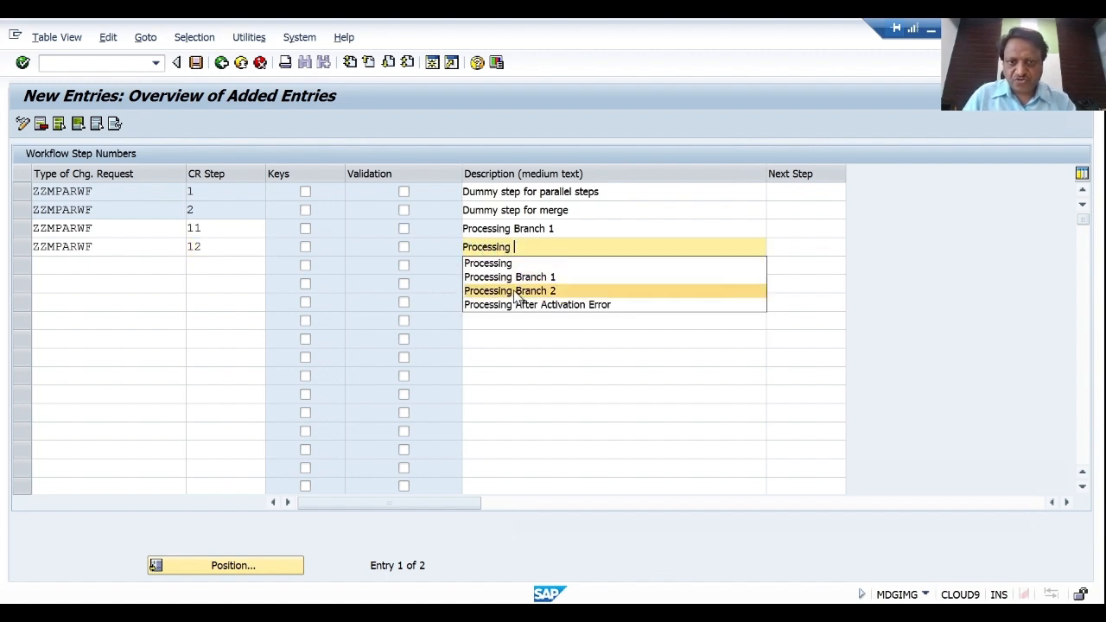
left_click(514, 291)
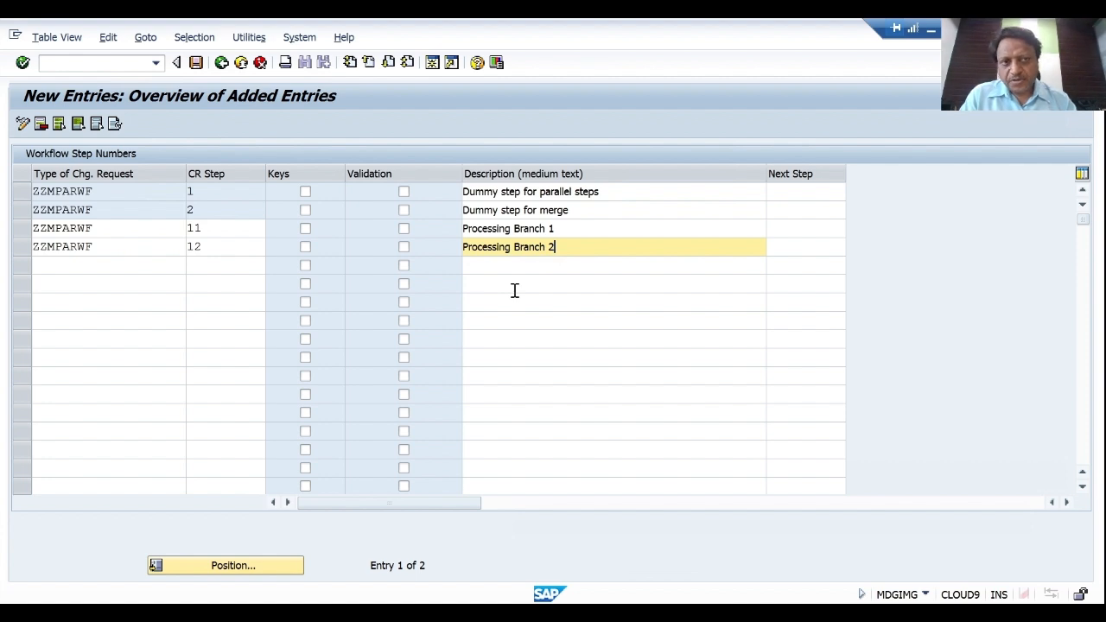
left_click(797, 174)
key("Return")
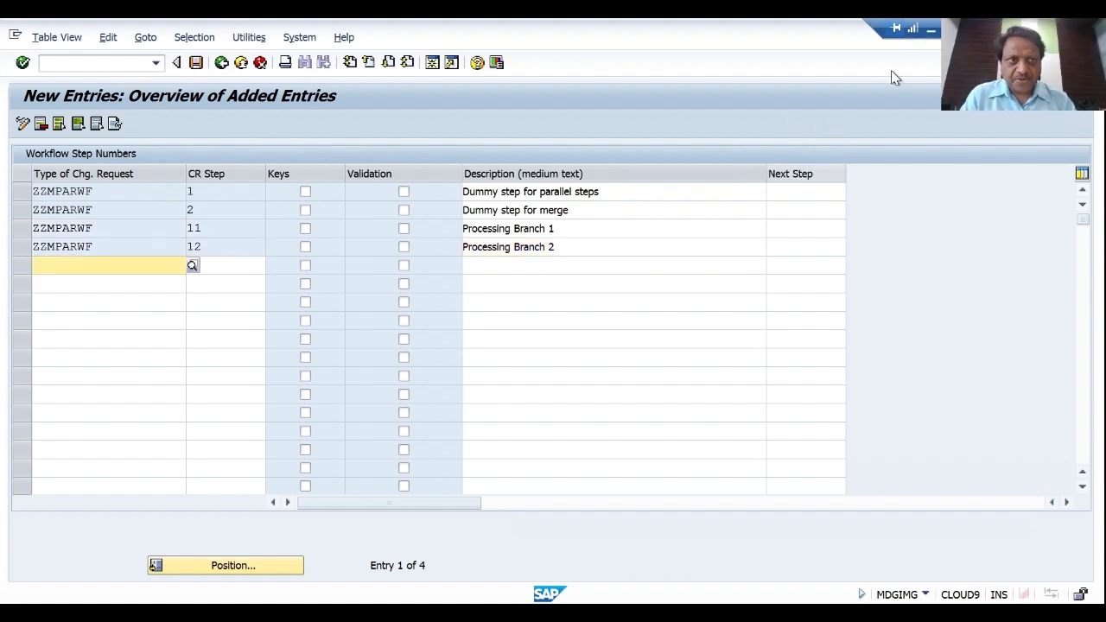
Step: Consult the Microsoft Whiteboard diagram, return to SAP, and add and confirm ZZMPARWF CR step 30 with the description "Processing"
left_click(932, 31)
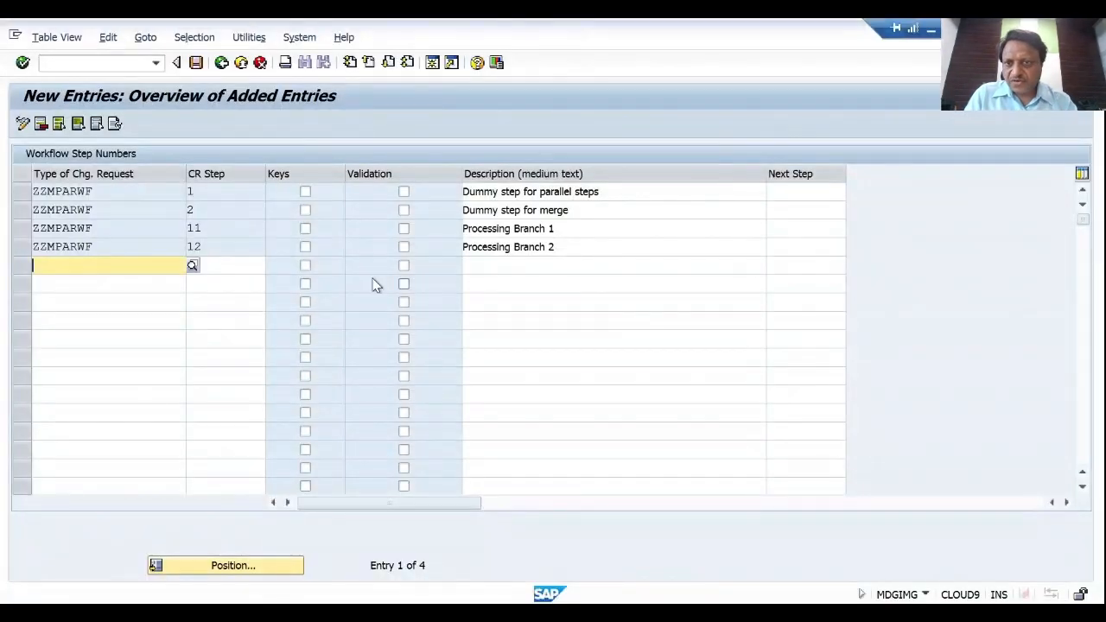
left_click(86, 267)
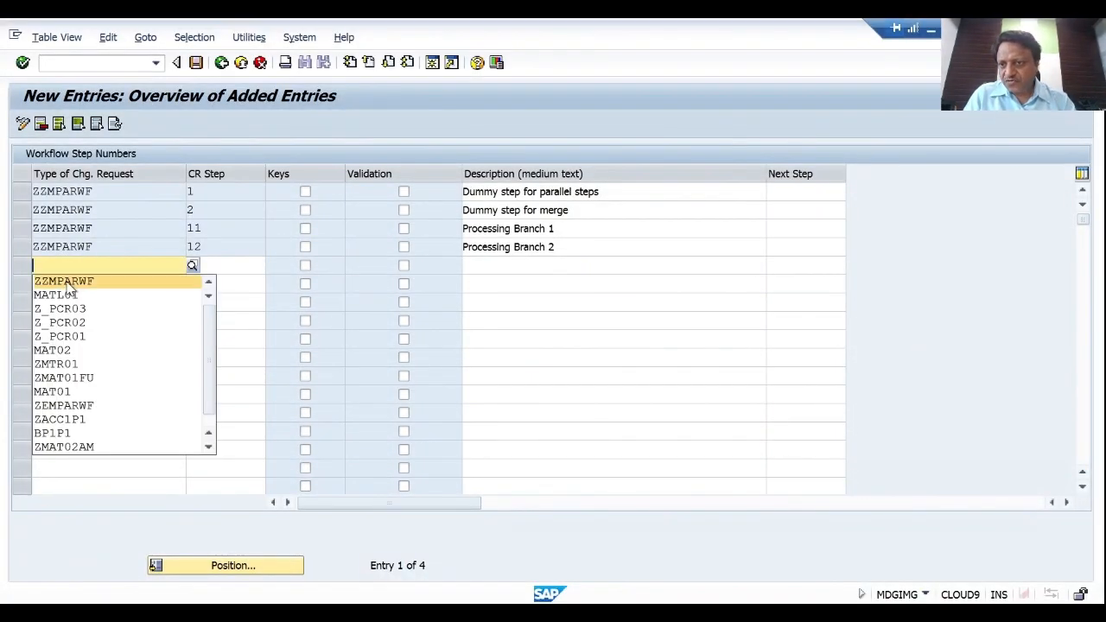
left_click(67, 283)
left_click(217, 264)
type("30")
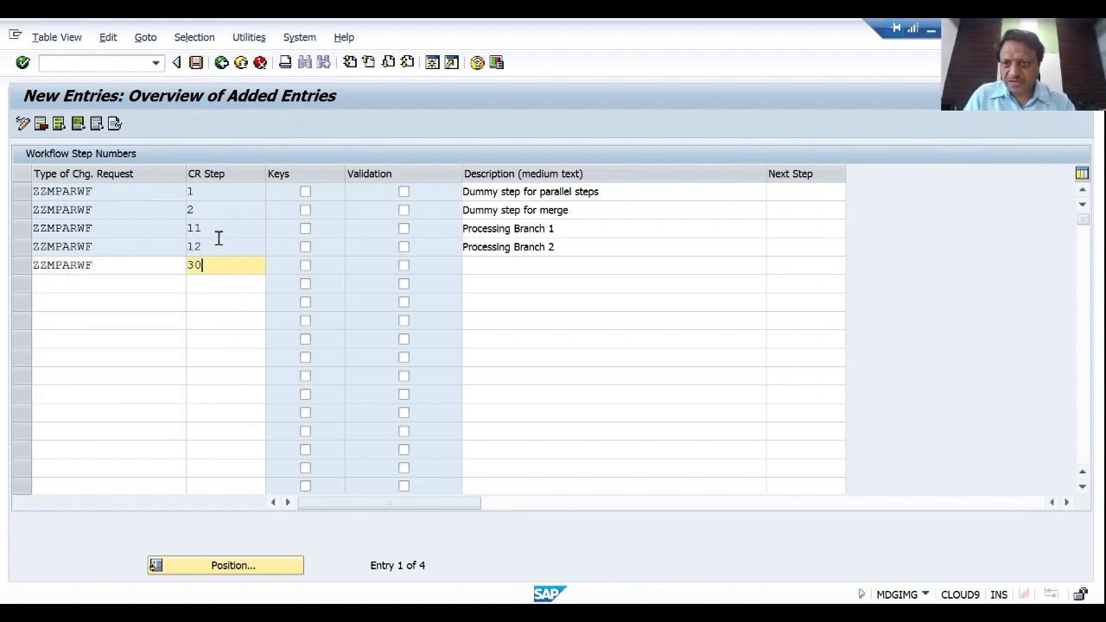
left_click(536, 264)
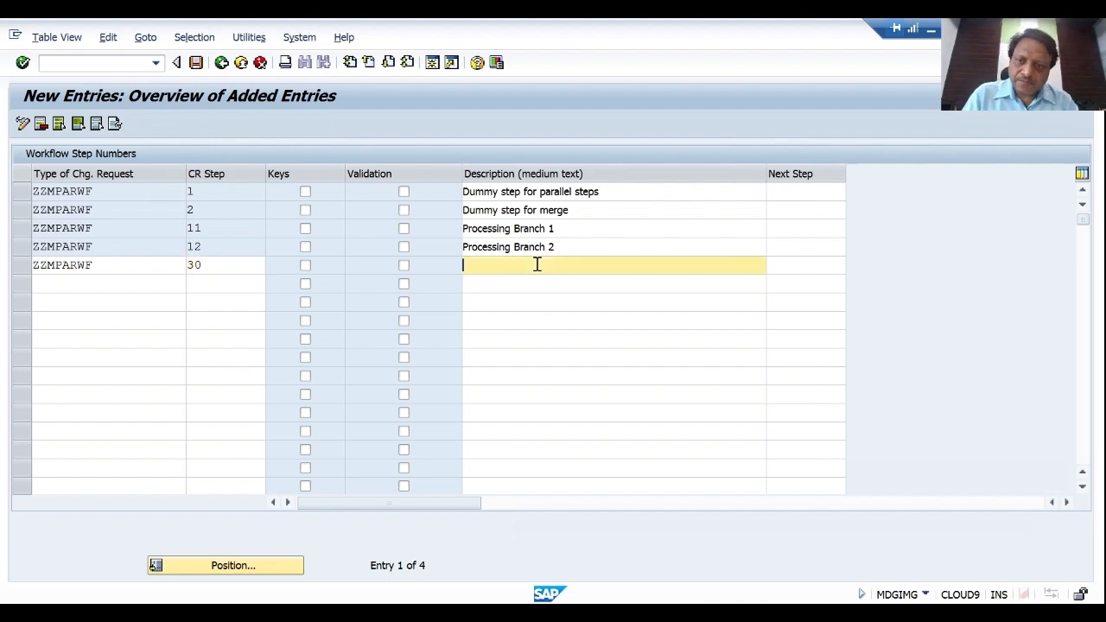
type("Pro")
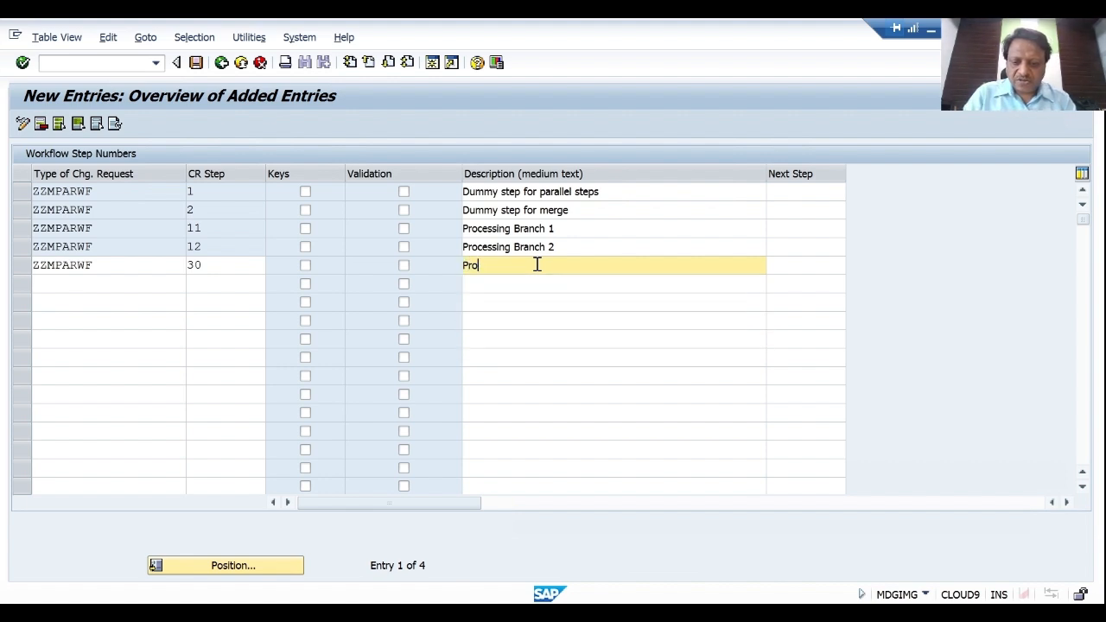
type("cessing")
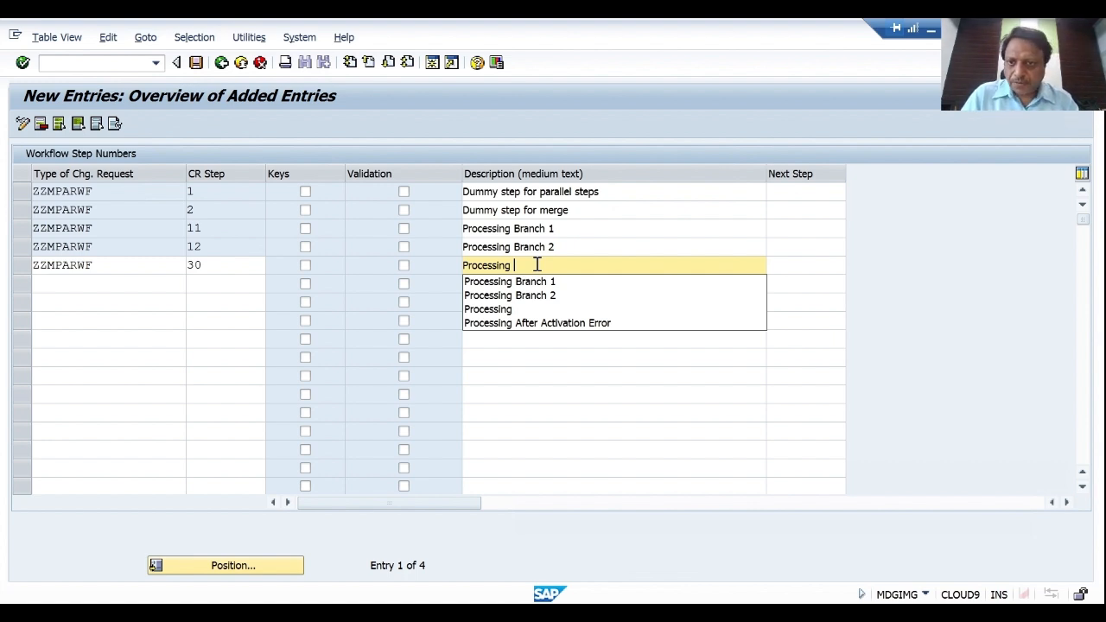
key("Return")
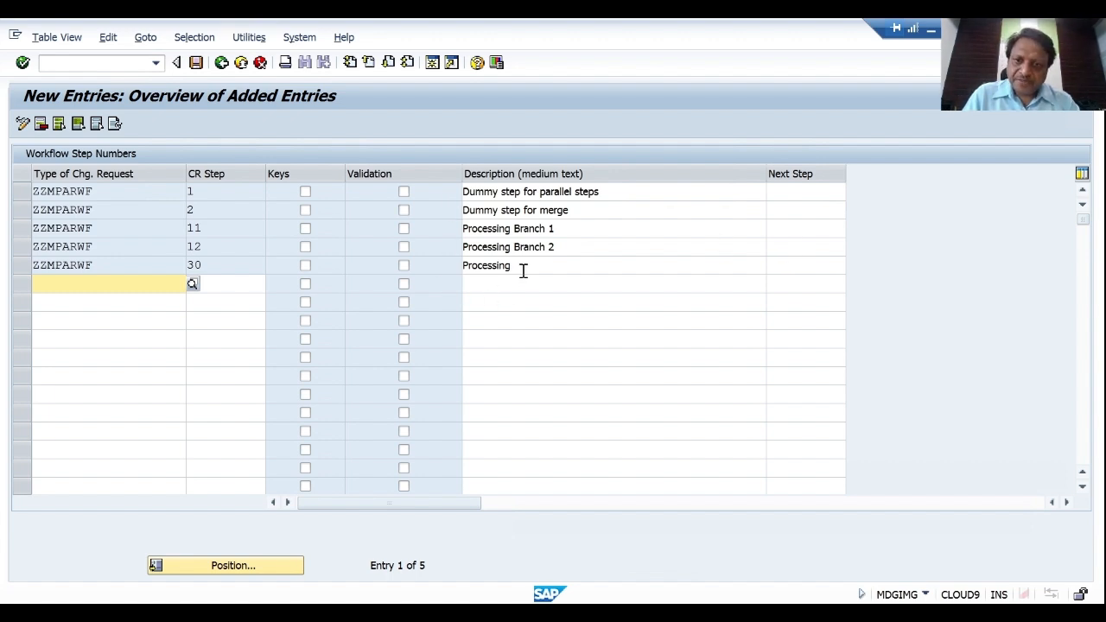
Step: Recheck the workflow diagram in Microsoft Whiteboard, postponing the Citrix Workspace update, and return to SAP
left_click(933, 35)
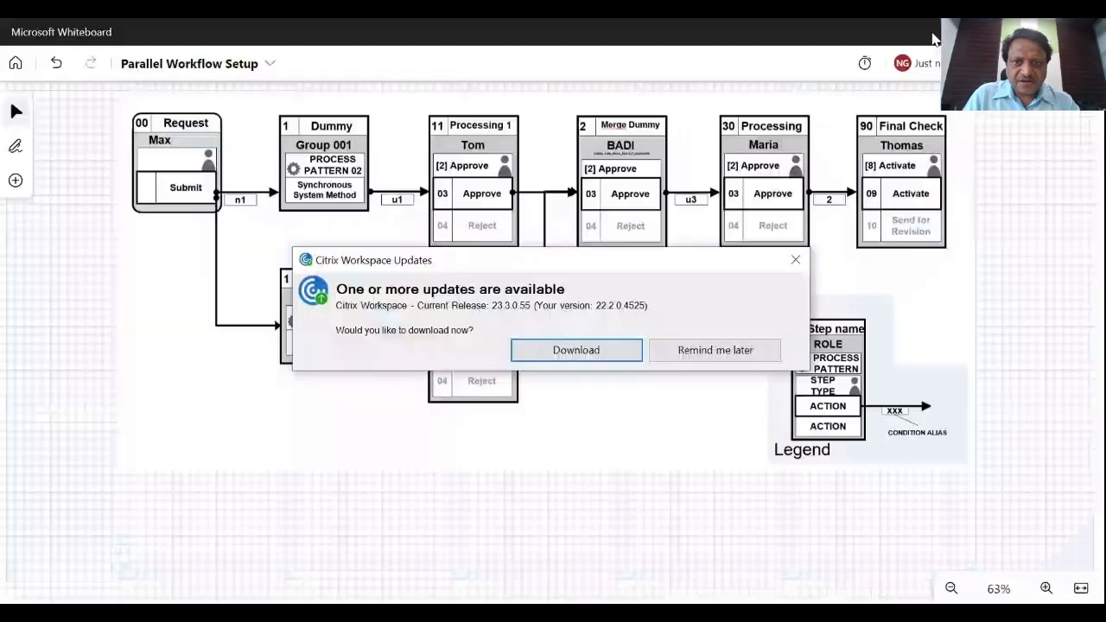
left_click(693, 349)
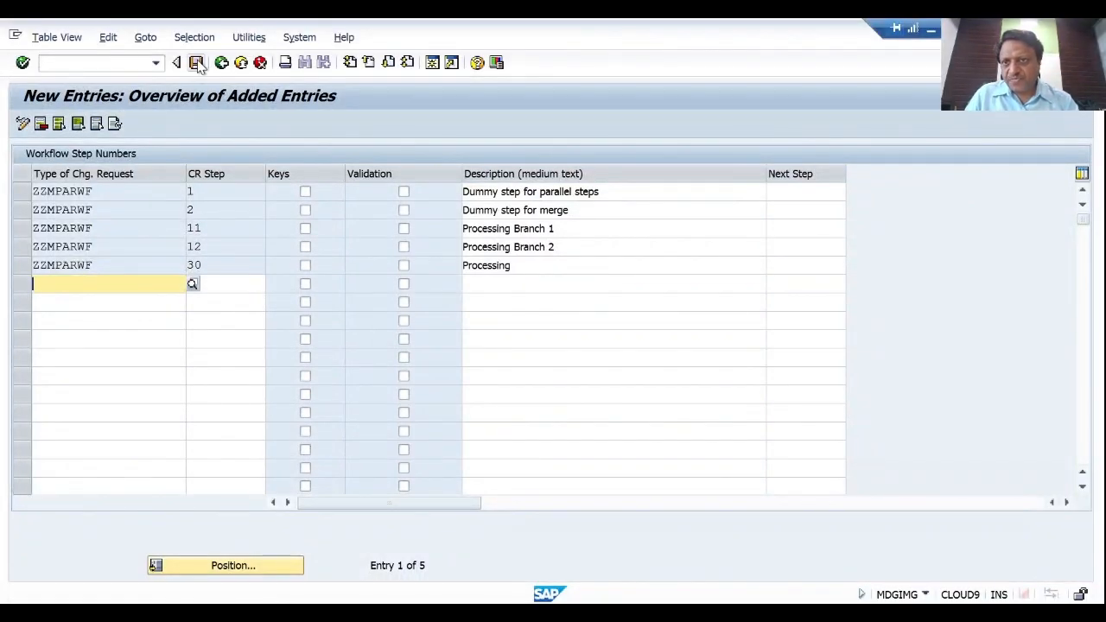
Step: Save the new workflow step numbers to the proposed "training" customizing request and return to the step overview
left_click(196, 64)
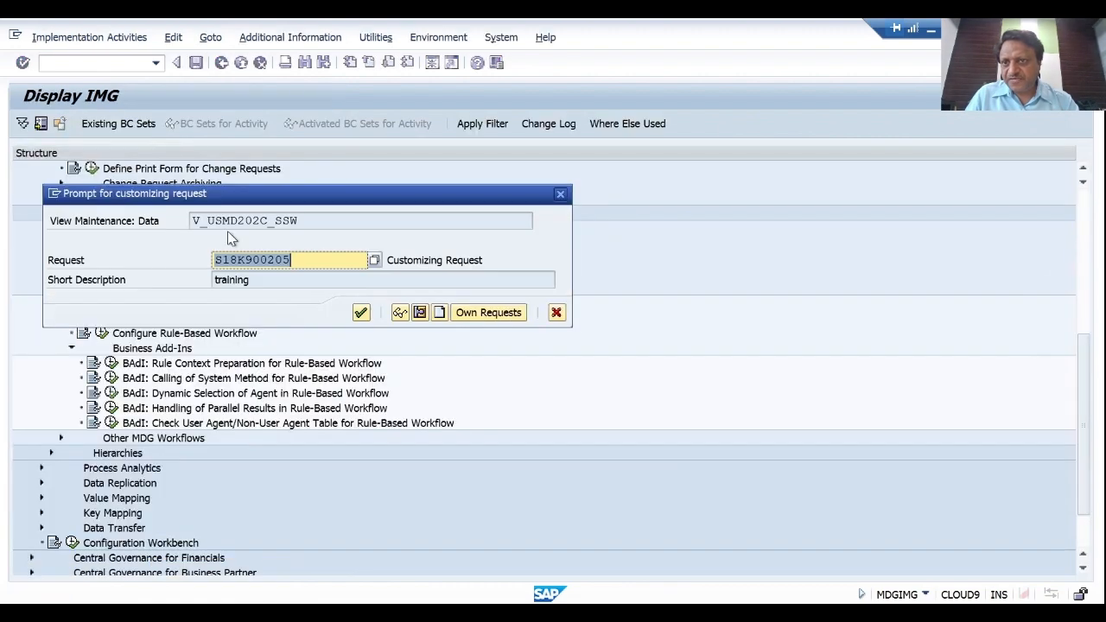
left_click(360, 312)
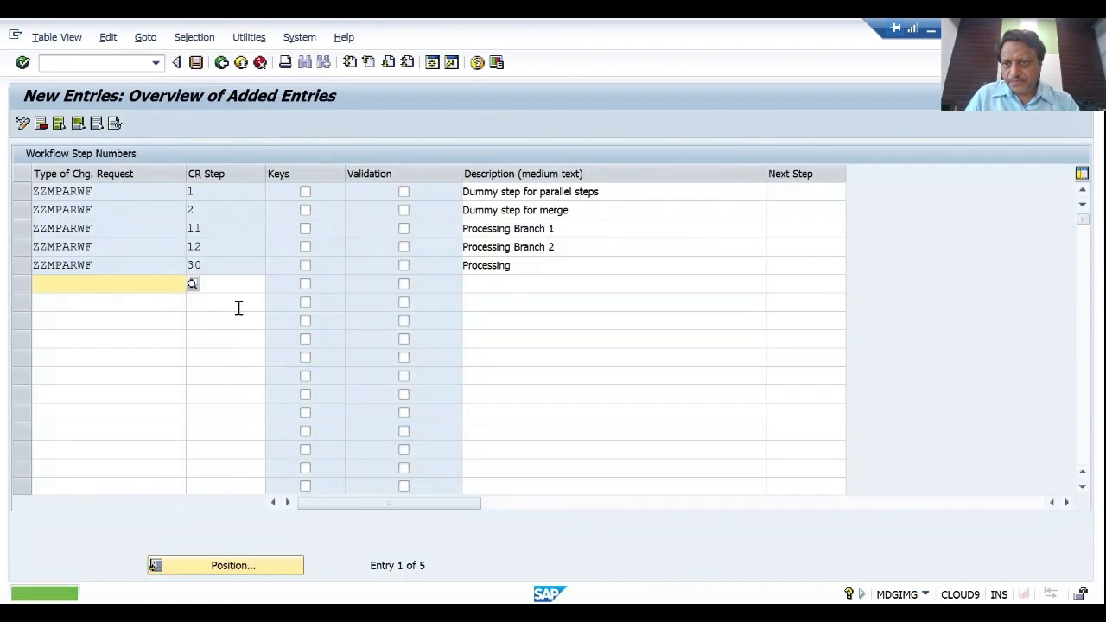
left_click(222, 68)
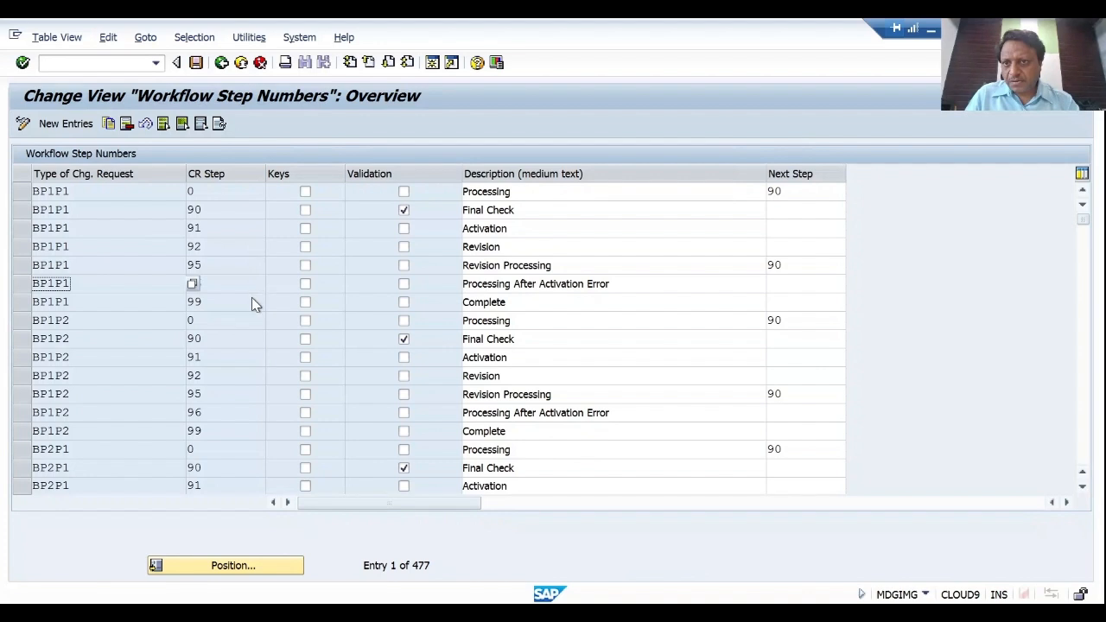
Step: Position the workflow step list on change request type ZZMPARWF and select its Final Check step 90
left_click(245, 566)
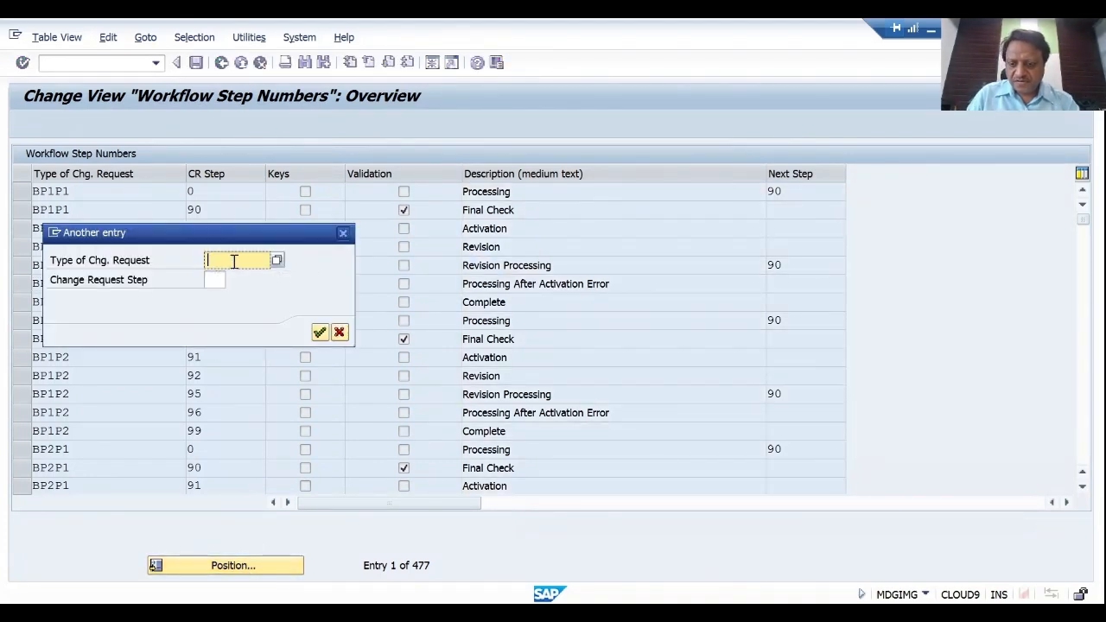
type("zzm")
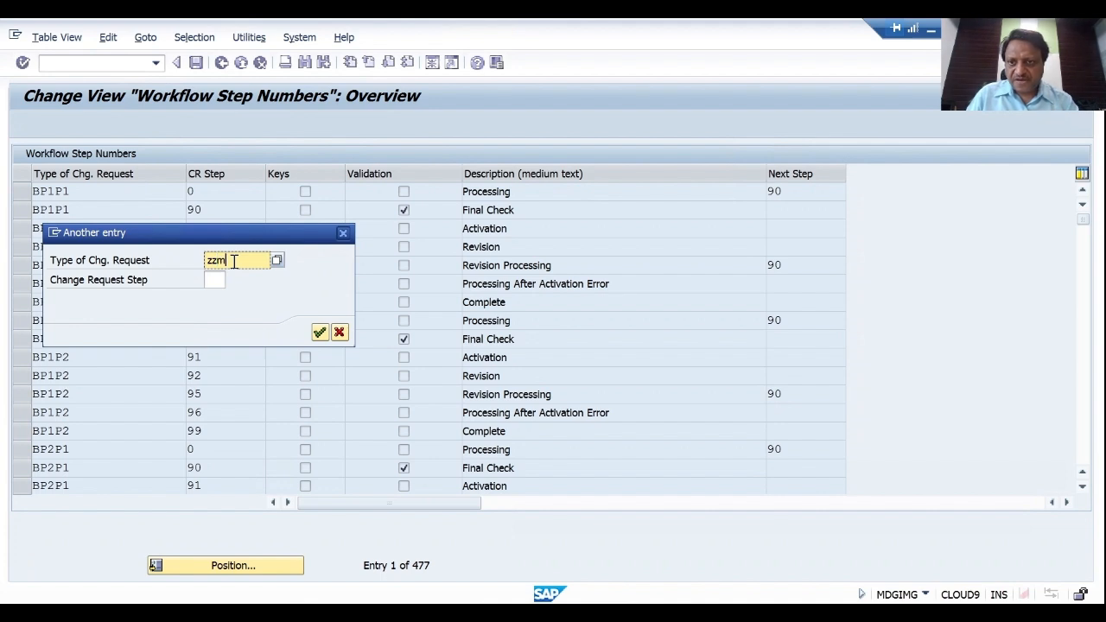
type("p")
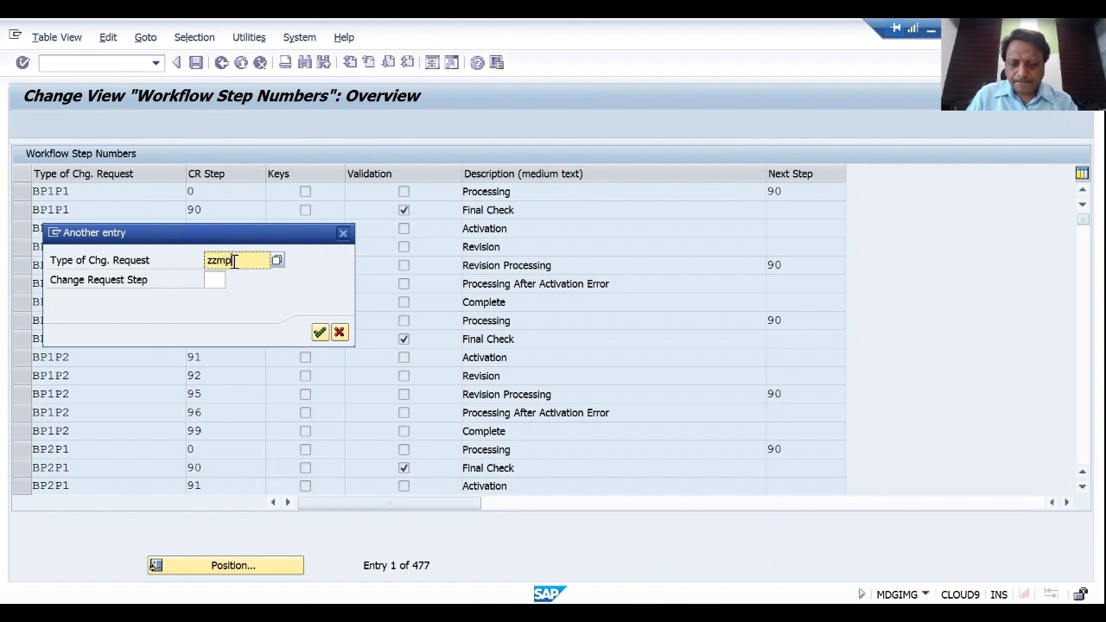
type("crwf")
key("Return")
left_click(22, 304)
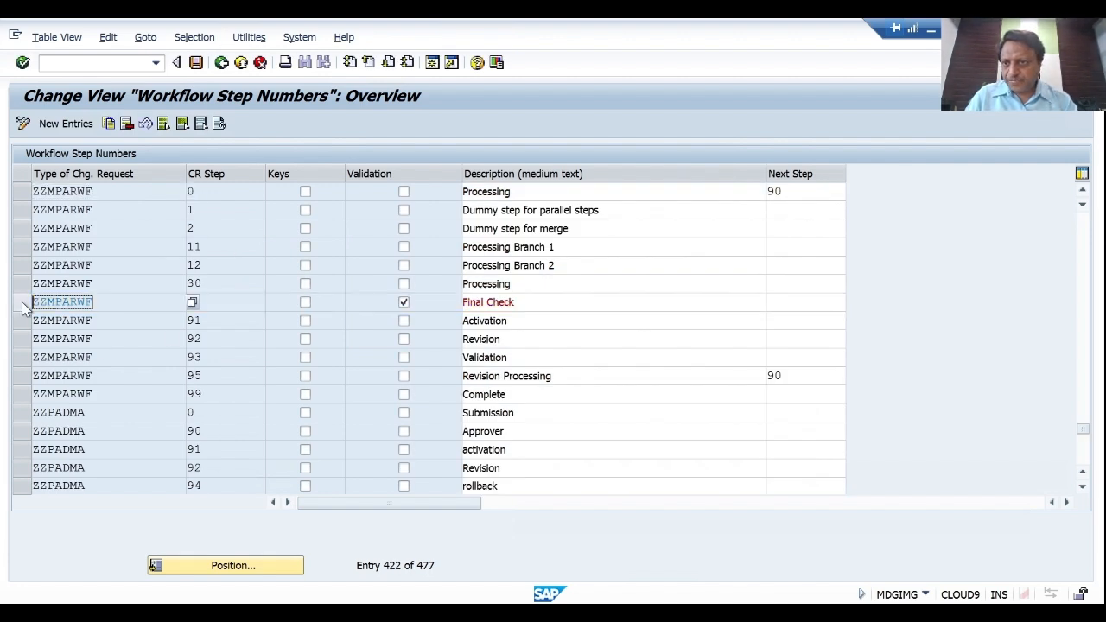
left_click(553, 301)
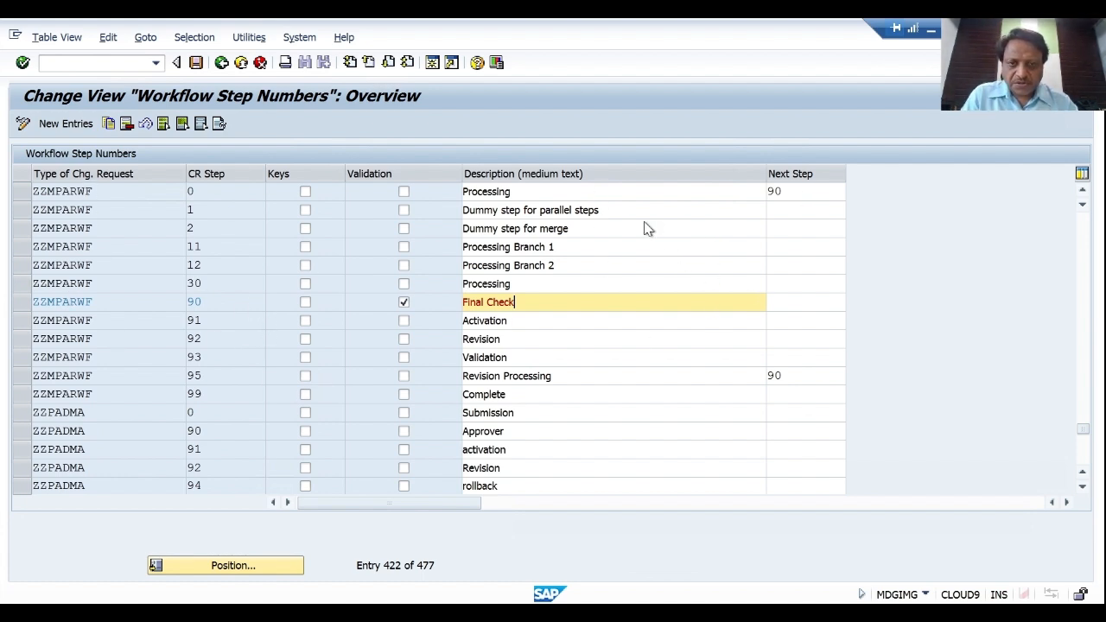
Step: Set the ZZMPARWF next step to 11 for CR step 0 and to 30 for CR step 30
left_click(821, 192)
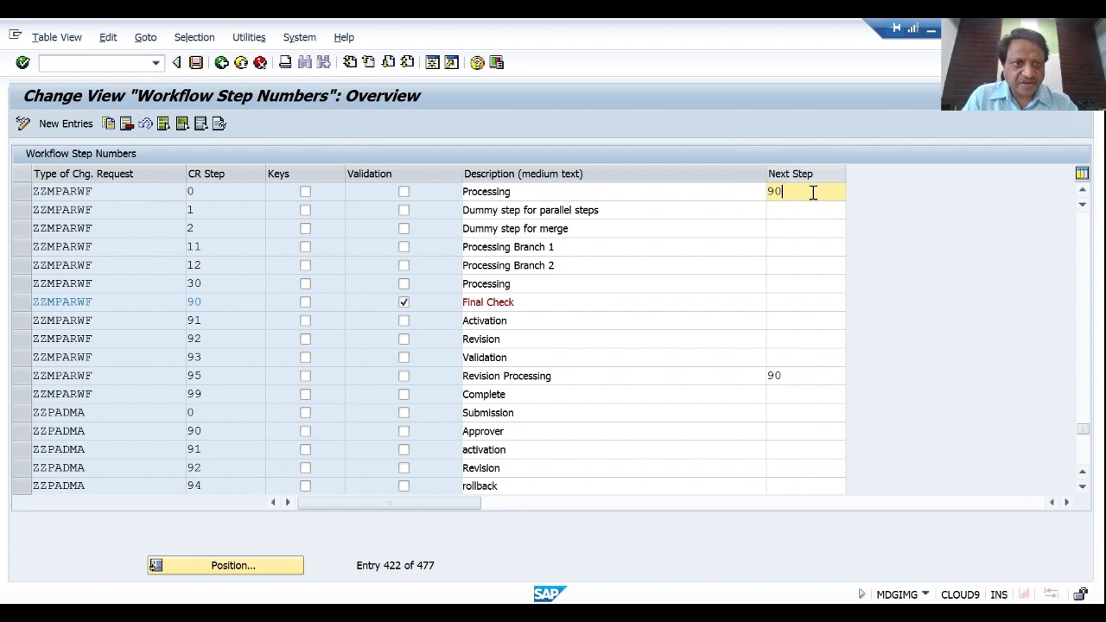
key("BackSpace")
key("BackSpace")
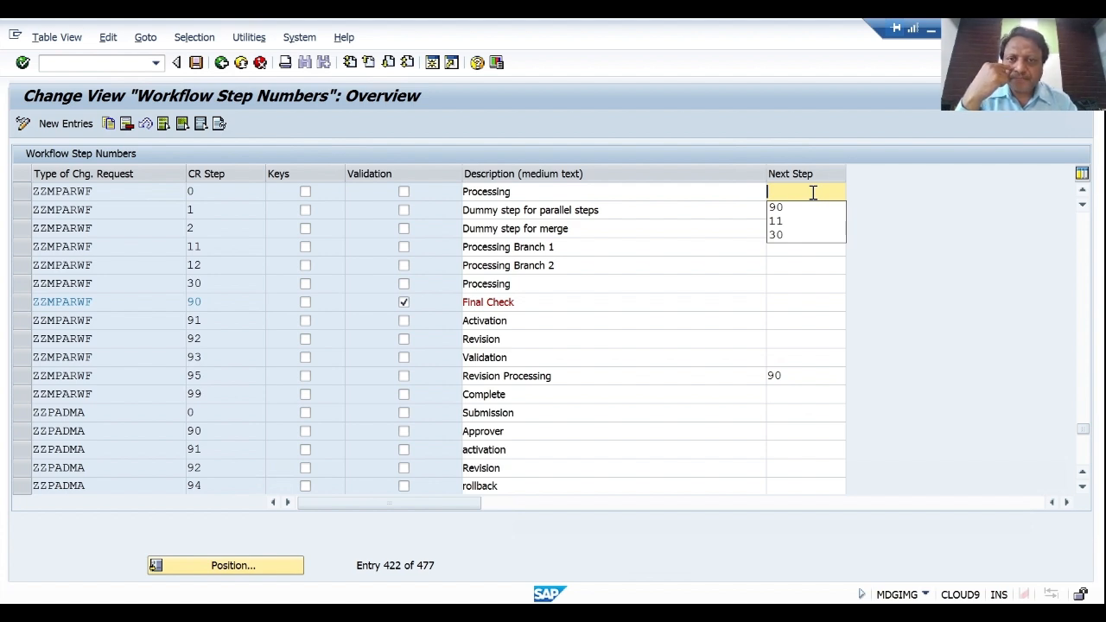
type("11")
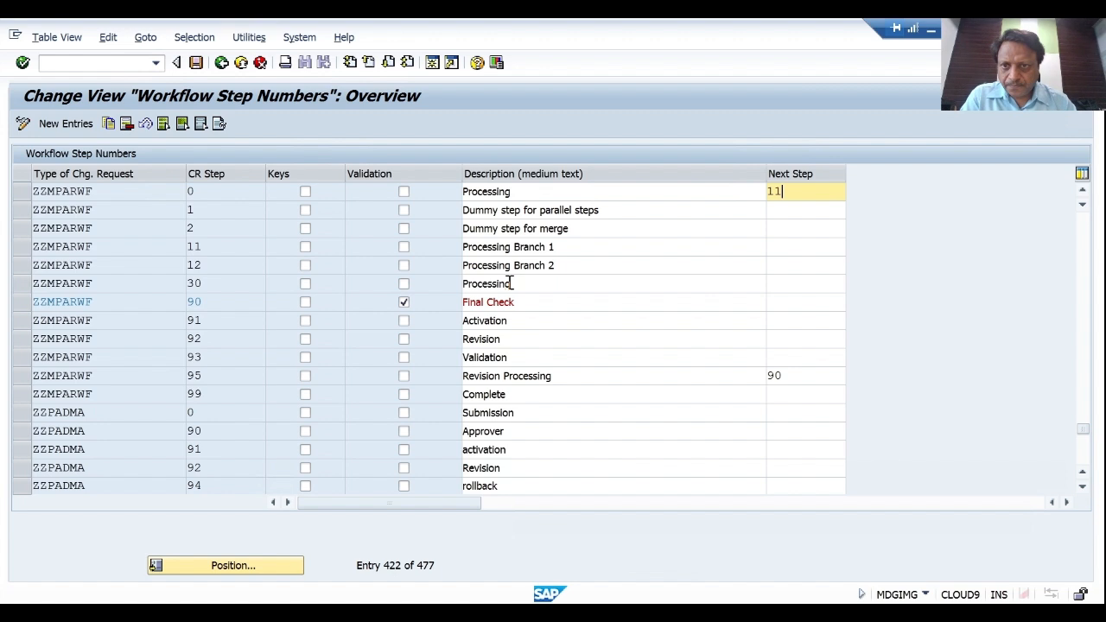
left_click(785, 284)
type("30")
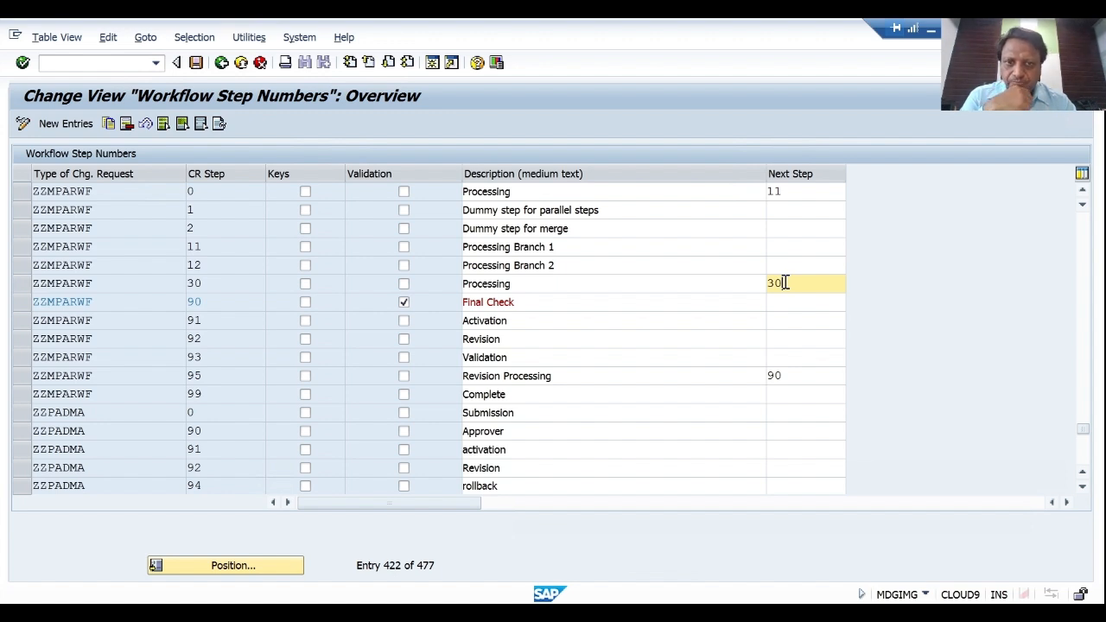
Step: Set the ZZMPARWF next step to 30 for CR steps 11 and 12, and to 90 for CR step 30
left_click(784, 249)
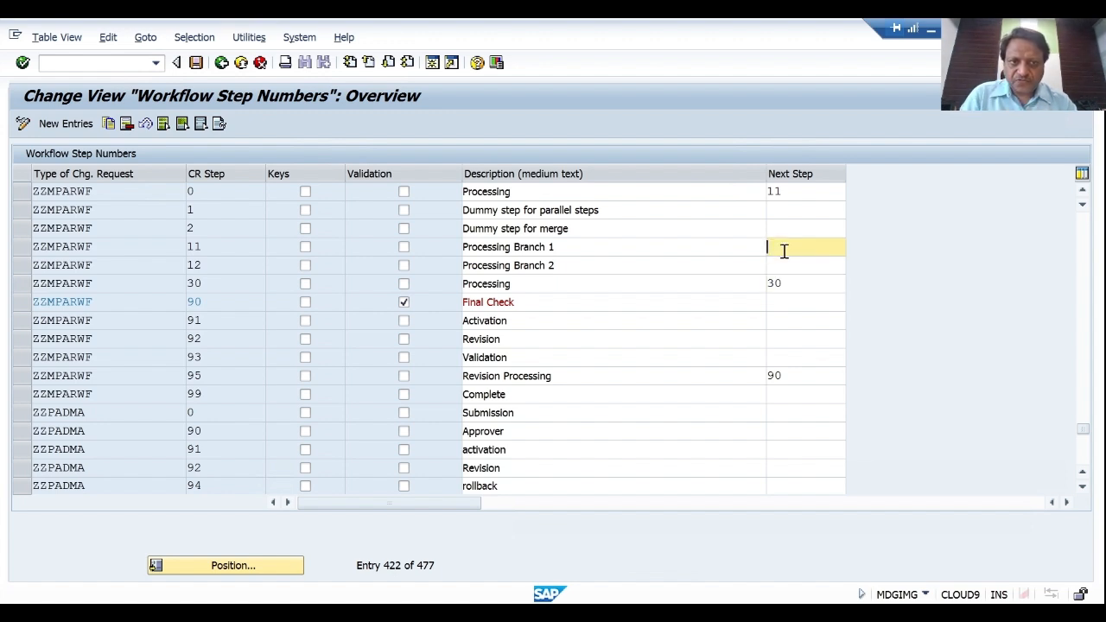
type("30")
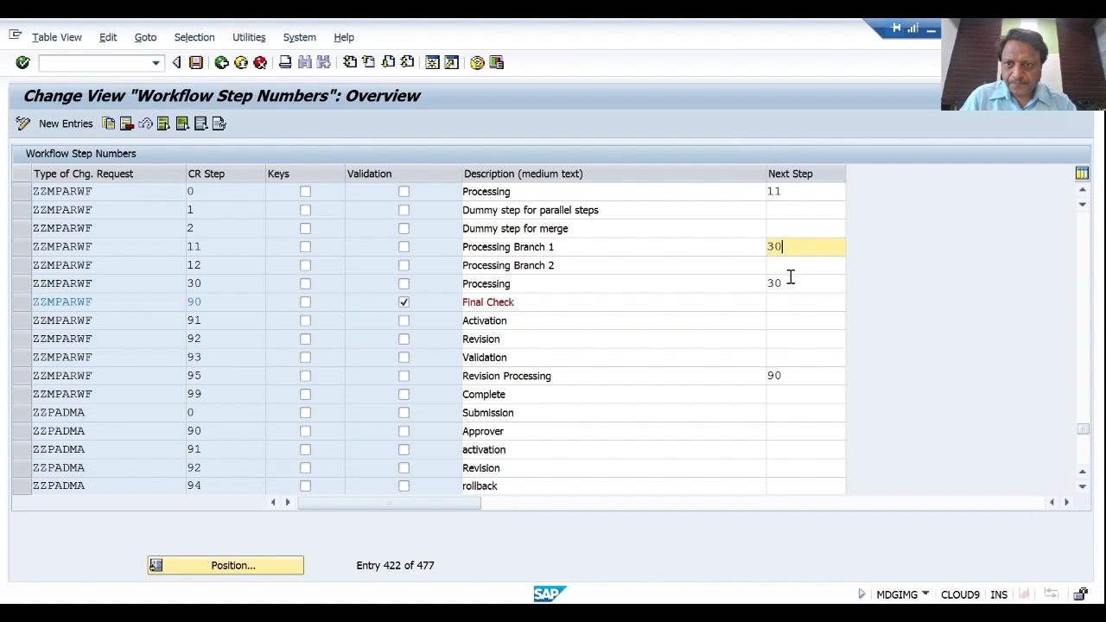
left_click(790, 283)
key("BackSpace")
key("BackSpace")
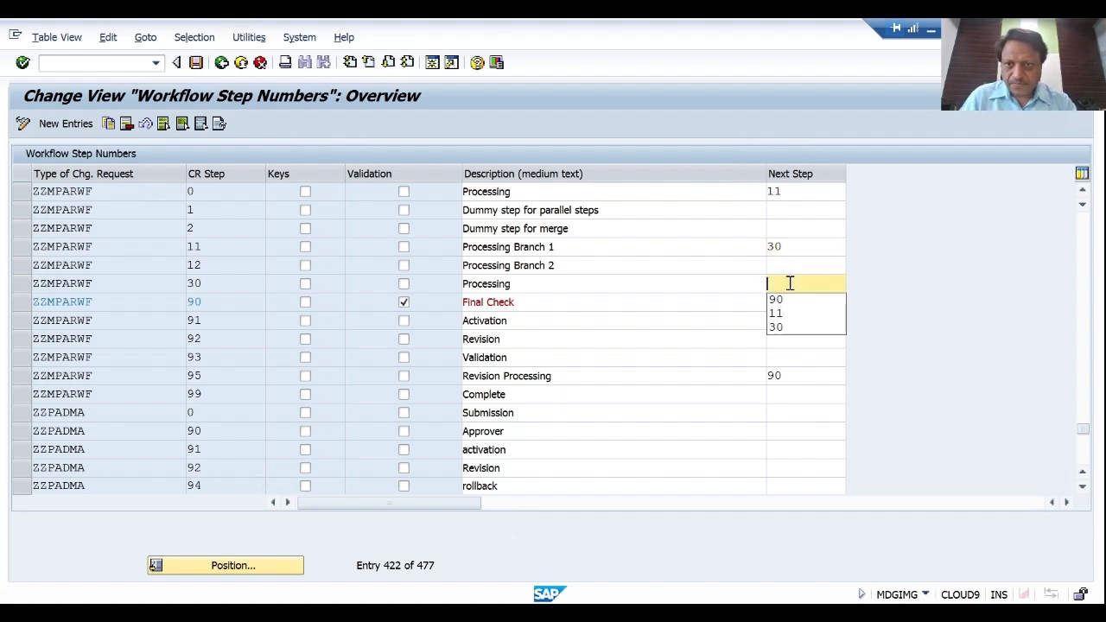
left_click(790, 265)
type("30")
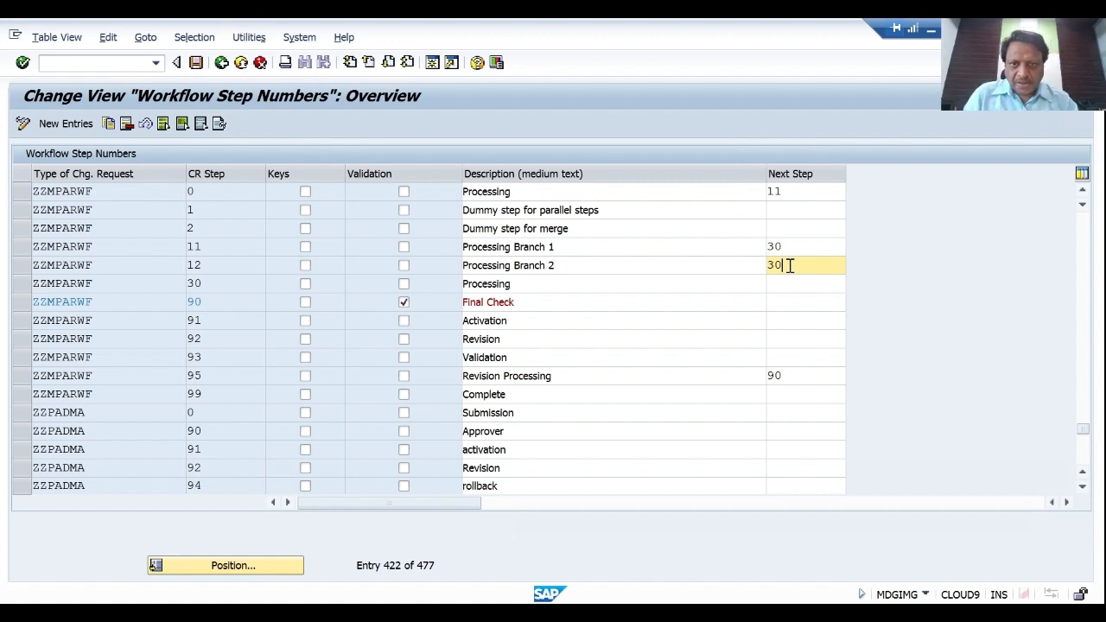
left_click(784, 283)
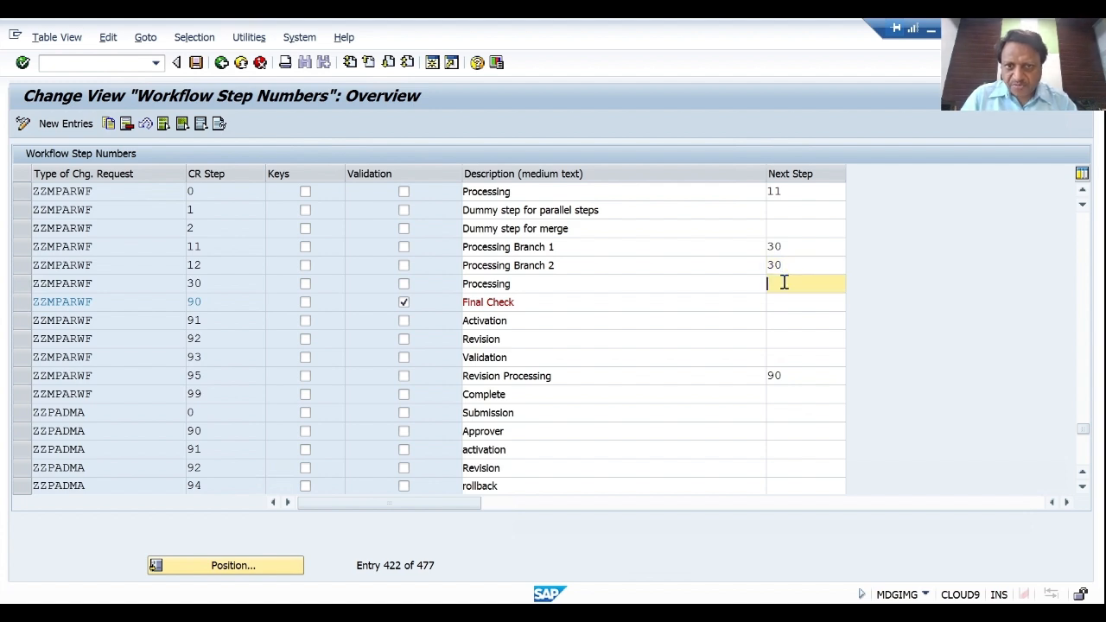
type("90")
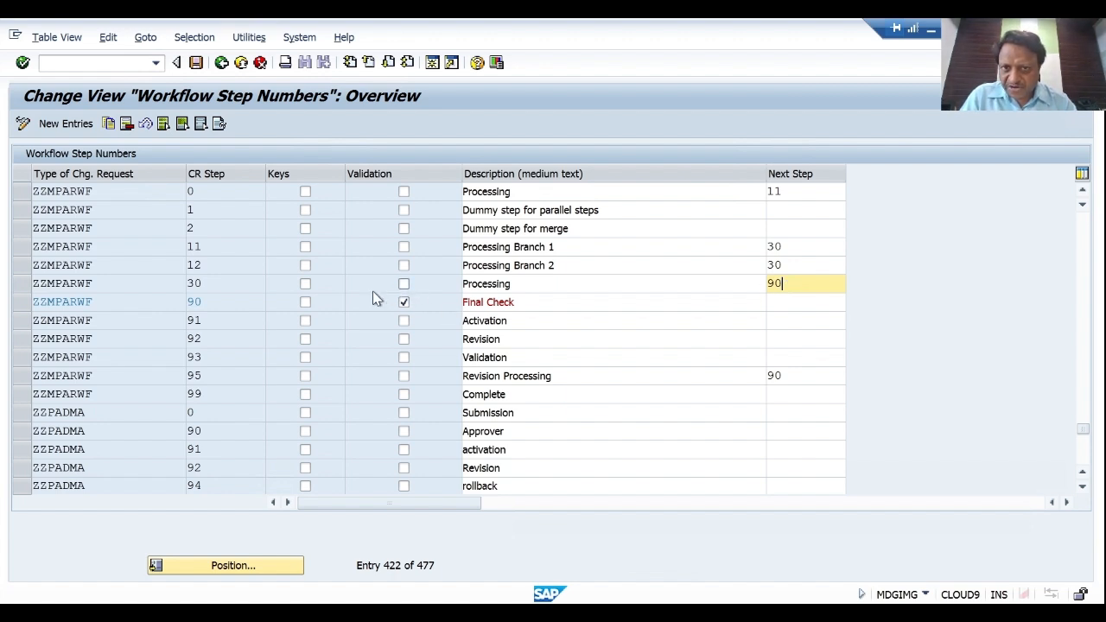
Step: Save the ZZMPARWF workflow step numbers and return to the IMG structure
left_click(521, 301)
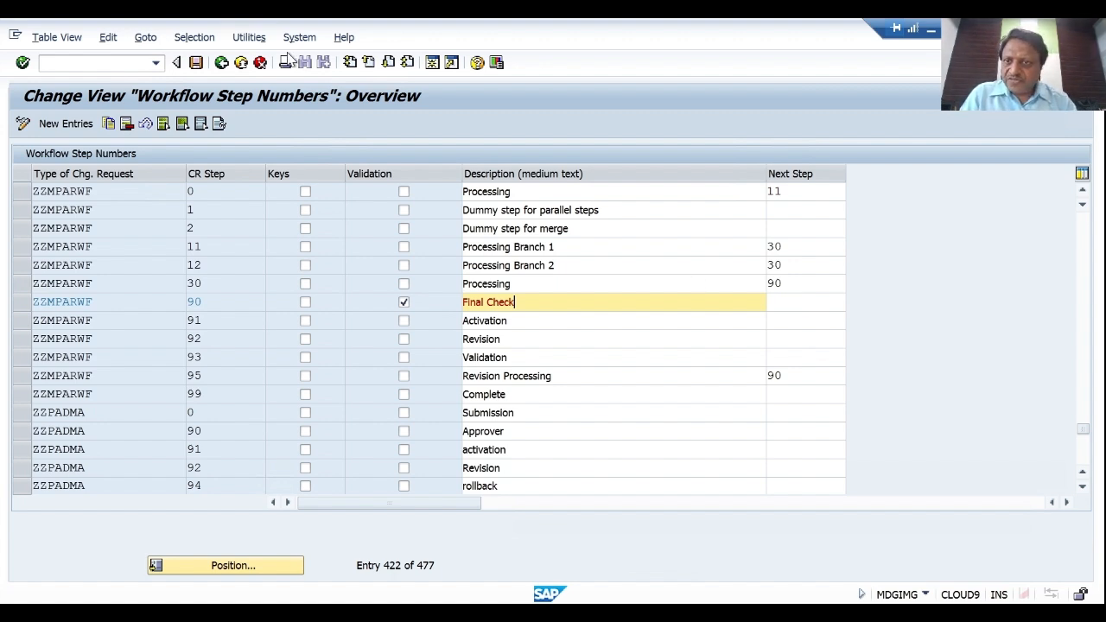
left_click(197, 69)
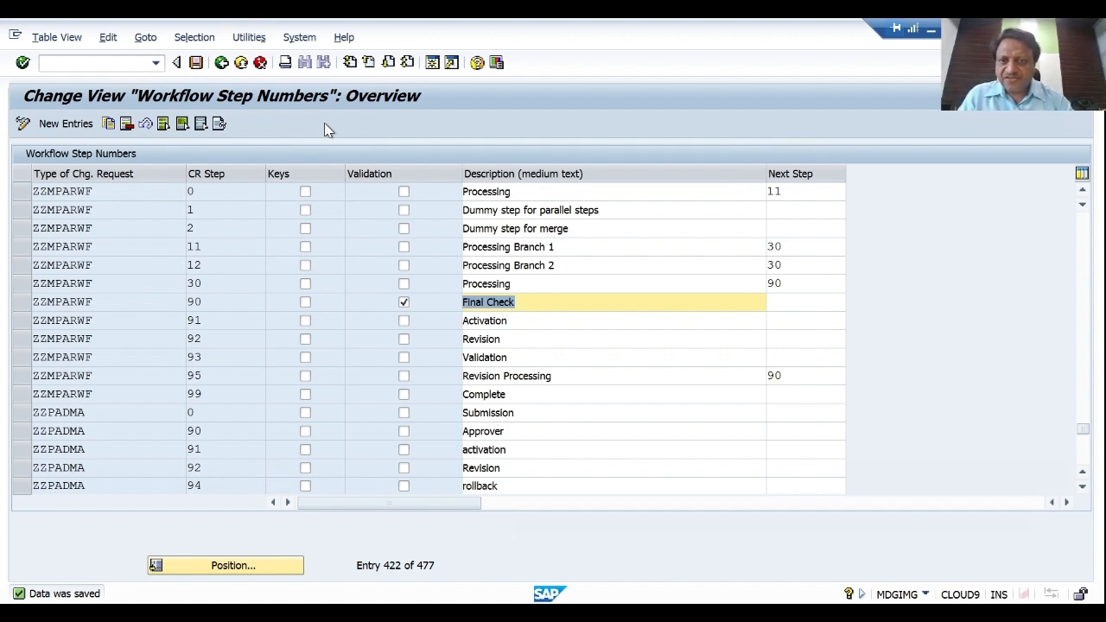
left_click(221, 63)
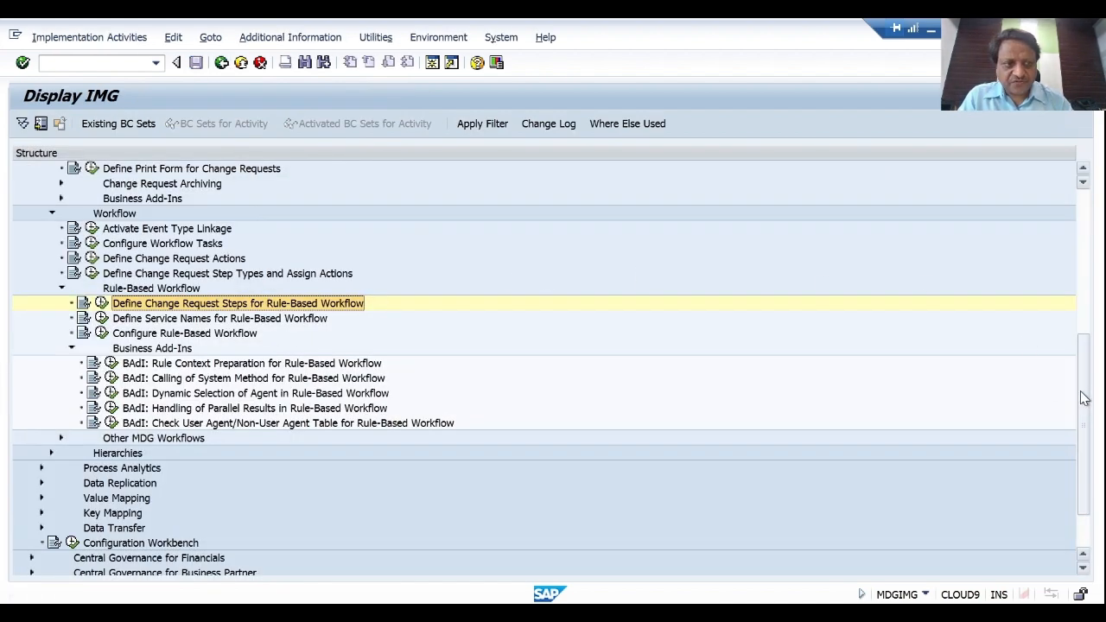
Step: Open Configure Properties of Change Request Step and position the change request type list on ZZMPARWF
left_click_drag(1082, 400, 1087, 323)
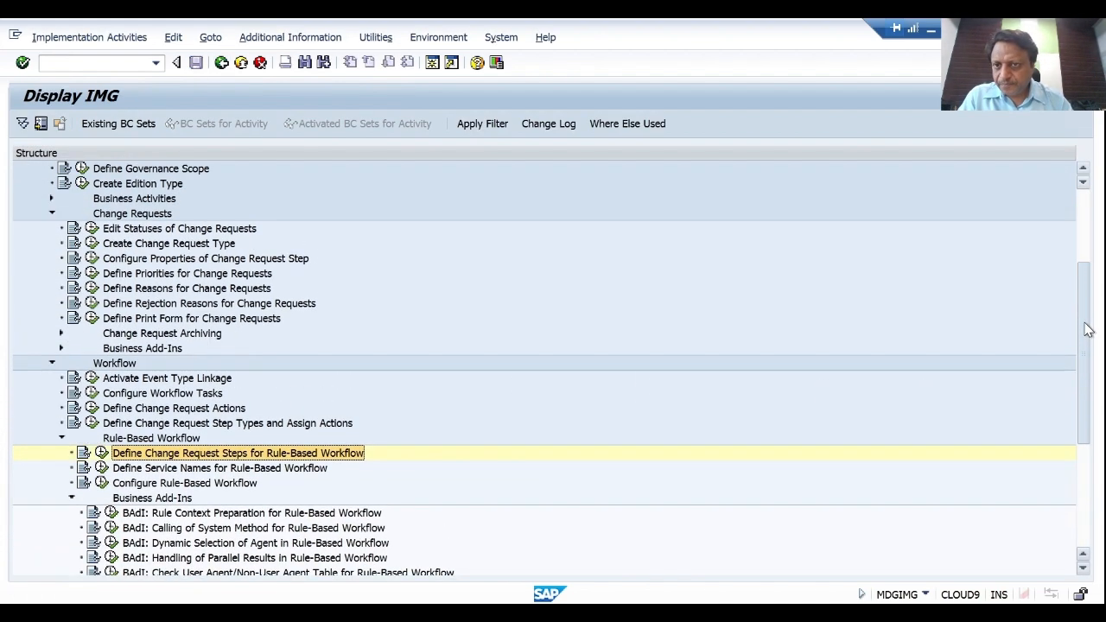
left_click(92, 258)
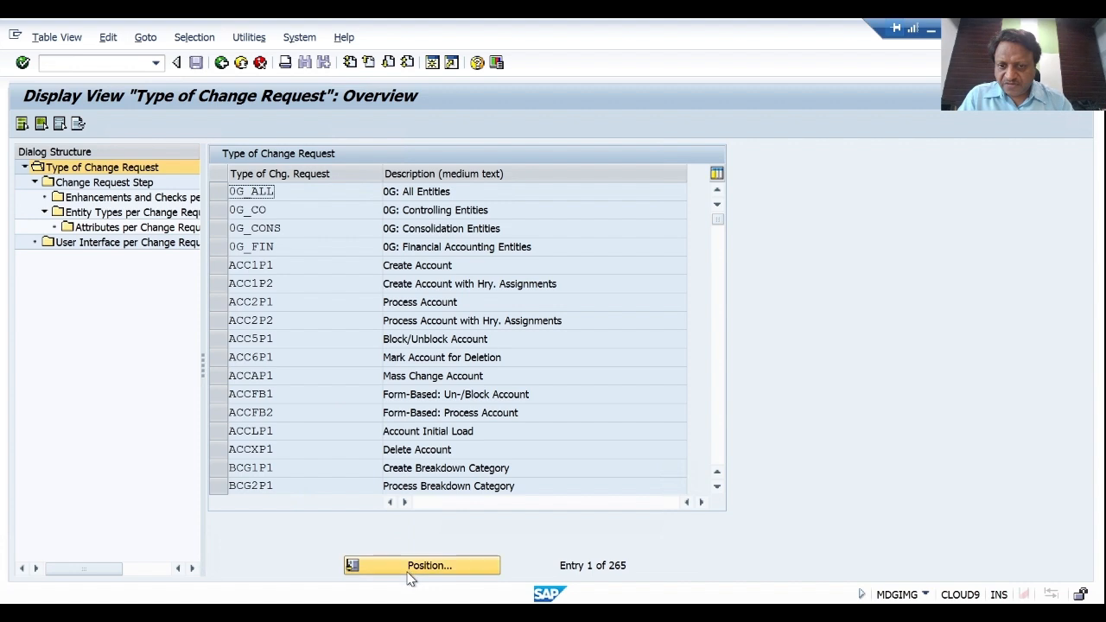
left_click(409, 571)
type("zzmpar")
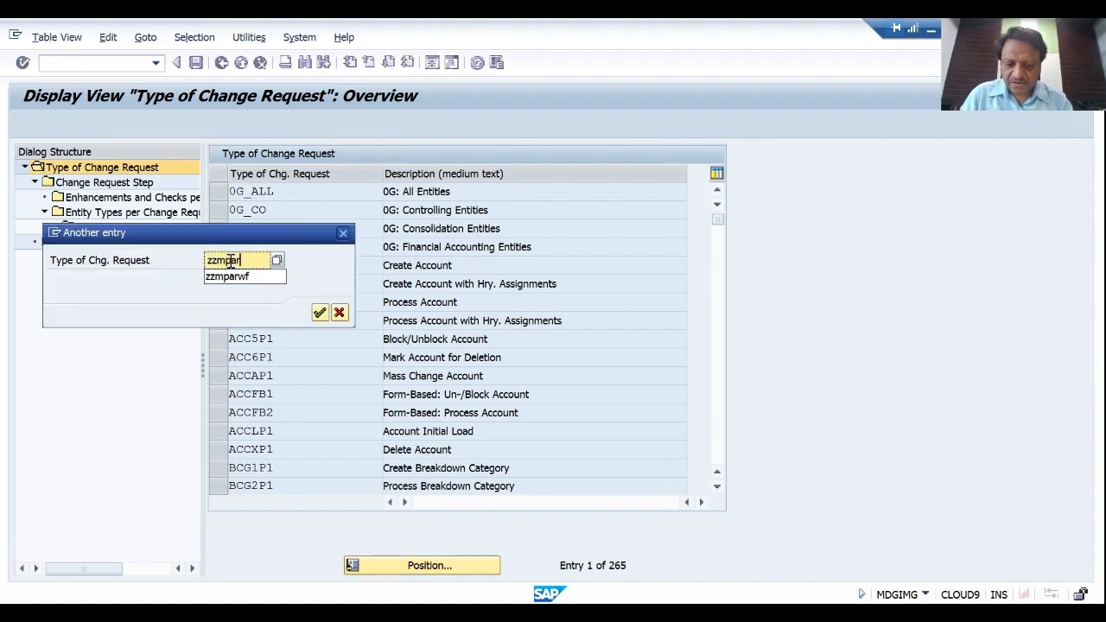
type("wf")
key("Return")
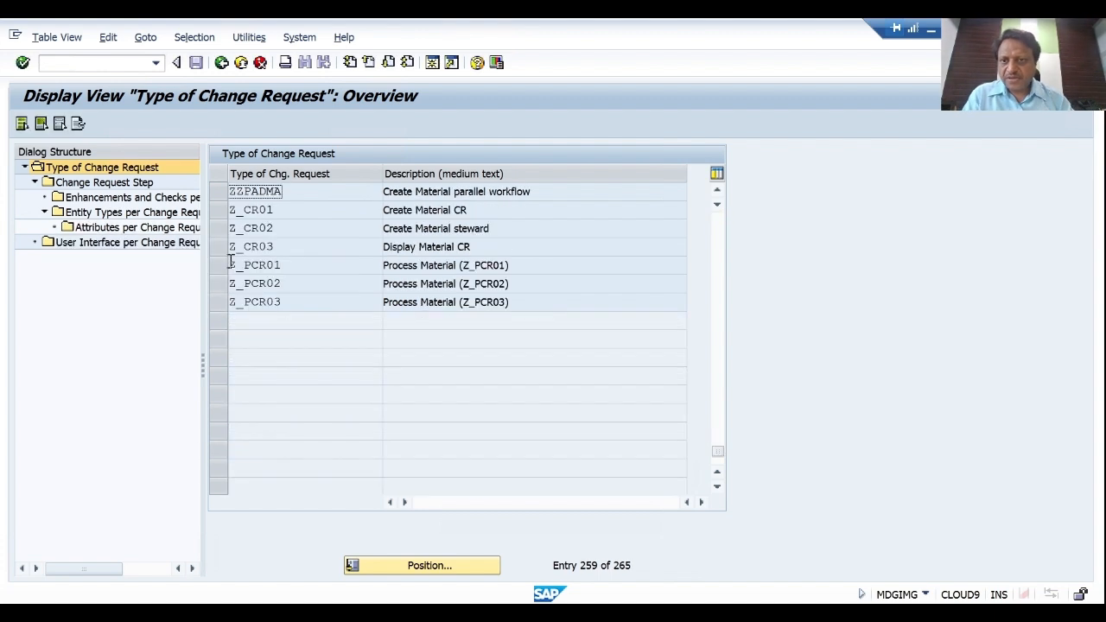
Step: Open the user interface settings per change request step for type ZZPADMA
left_click(222, 194)
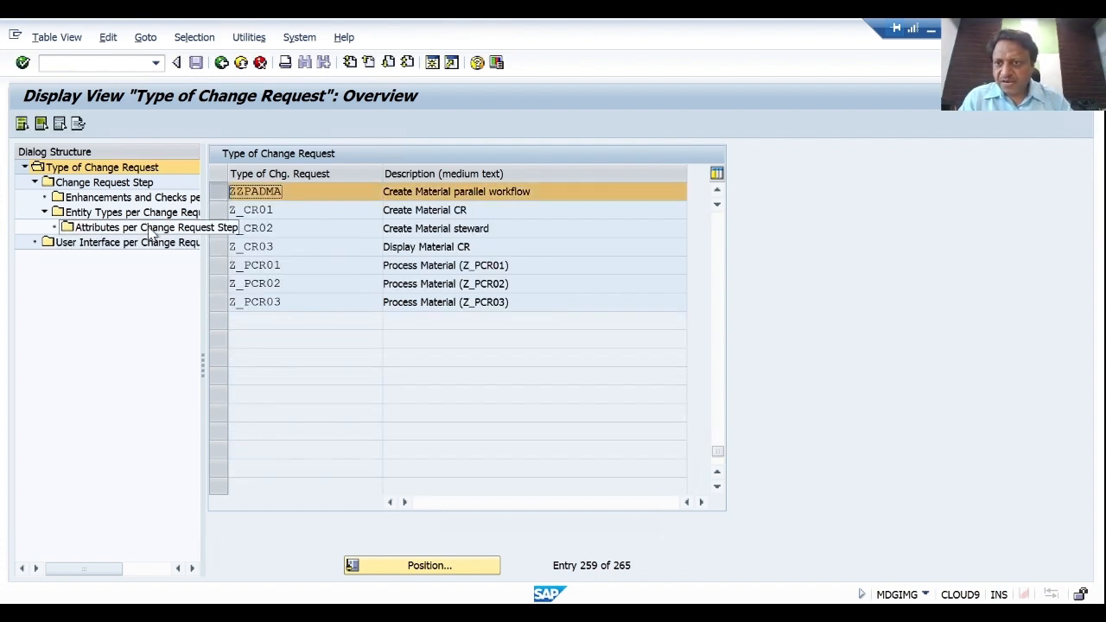
double_click(125, 246)
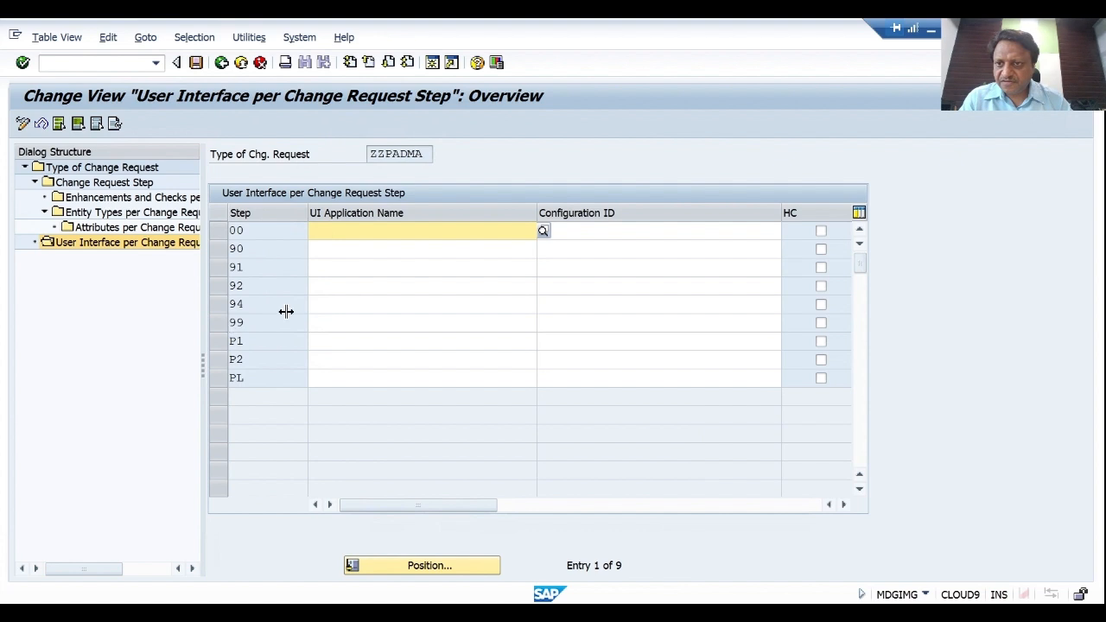